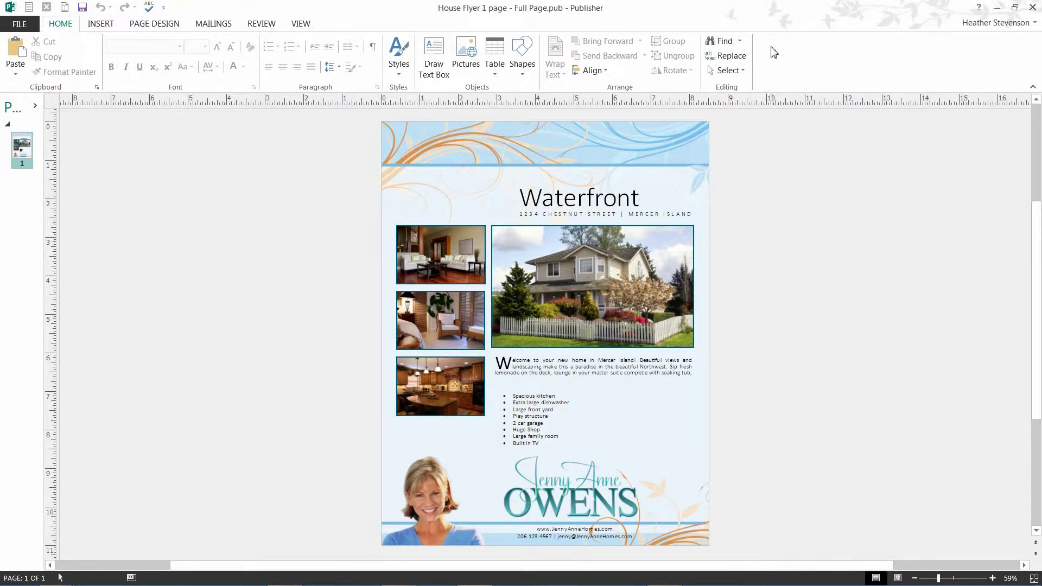
# Step: After checking the Quick Access Toolbar shortcut list, set zoom to 60% and turn on Boundaries
pyautogui.click(164, 8)
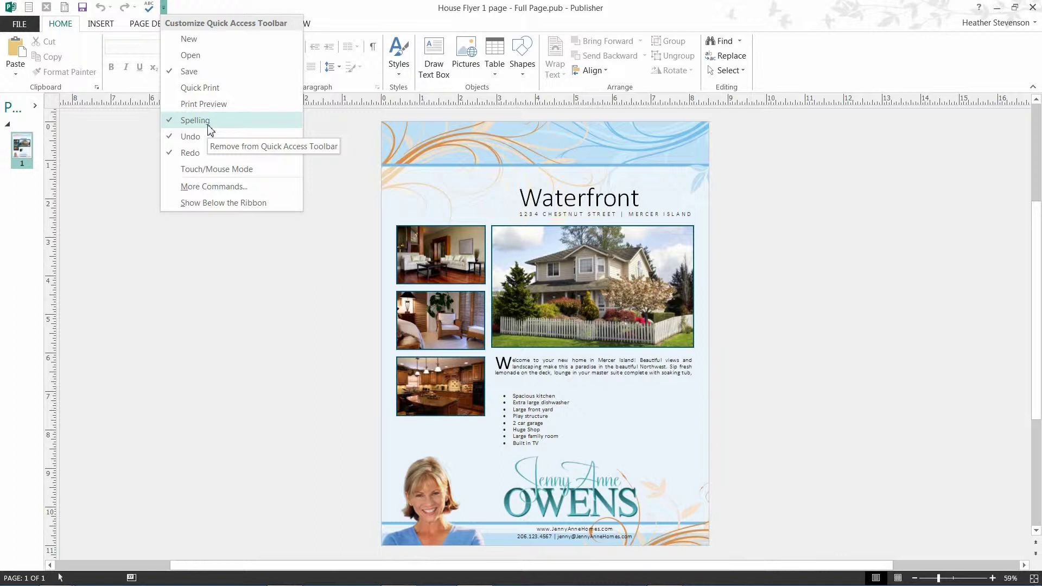
pyautogui.click(338, 14)
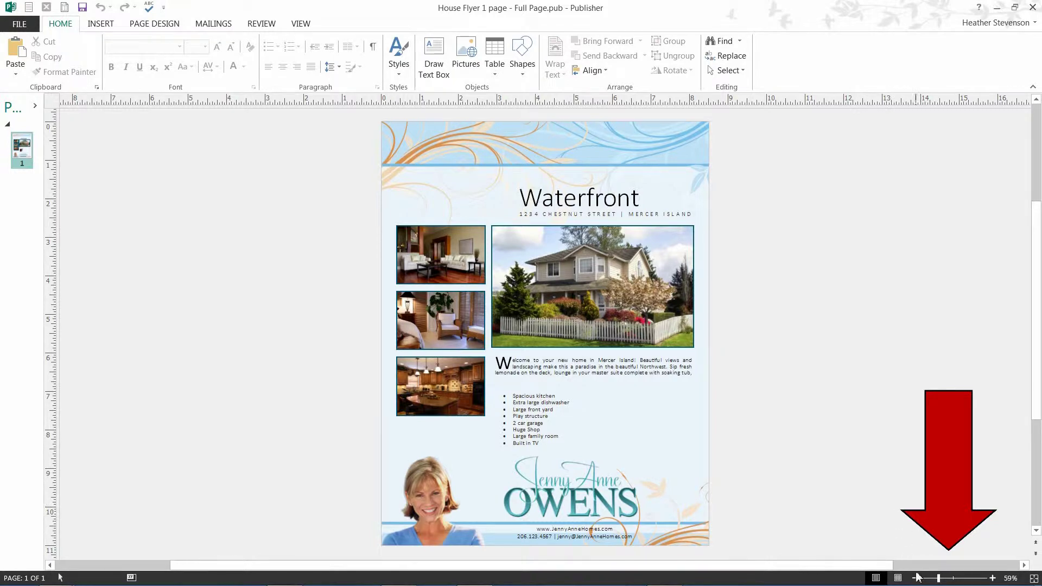
pyautogui.moveTo(938, 579); pyautogui.dragTo(939, 580)
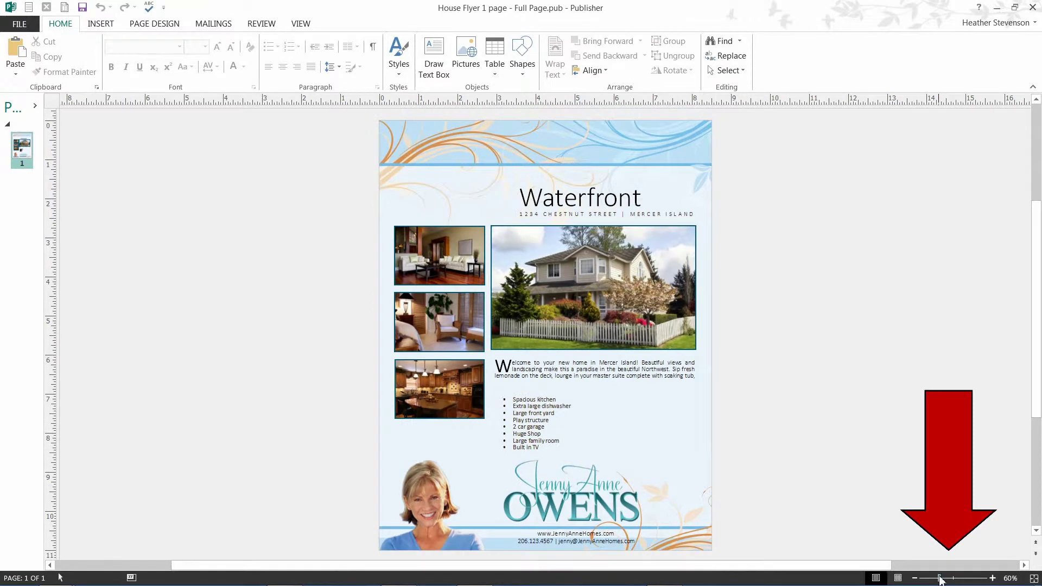
pyautogui.click(992, 578)
pyautogui.click(915, 578)
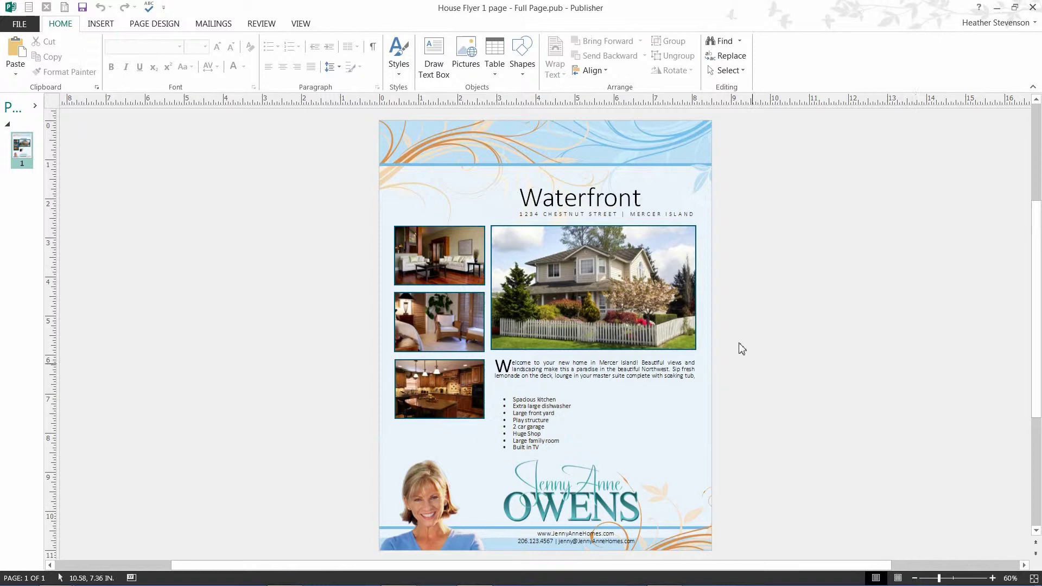
pyautogui.click(300, 27)
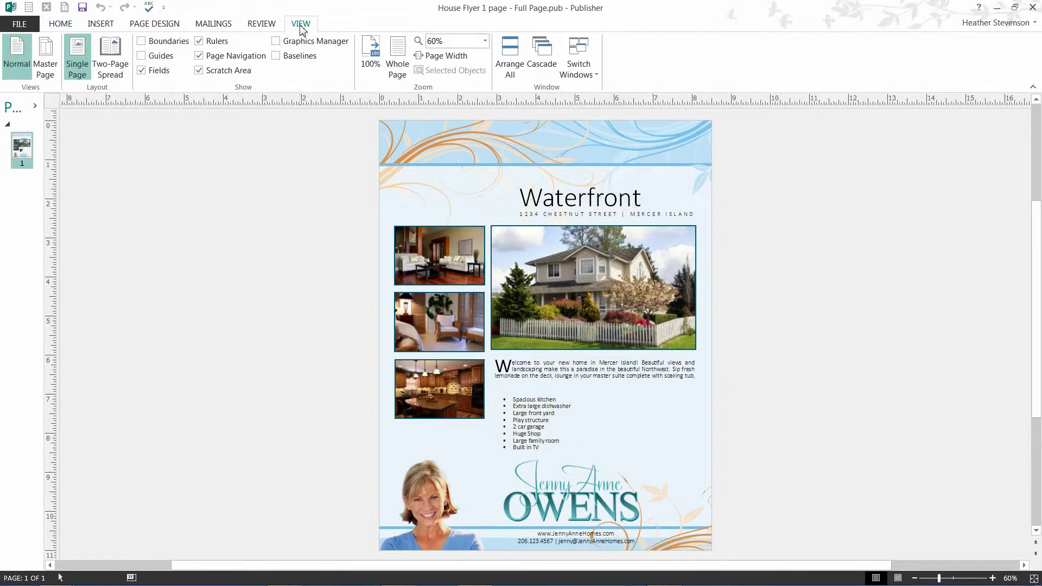
pyautogui.click(161, 46)
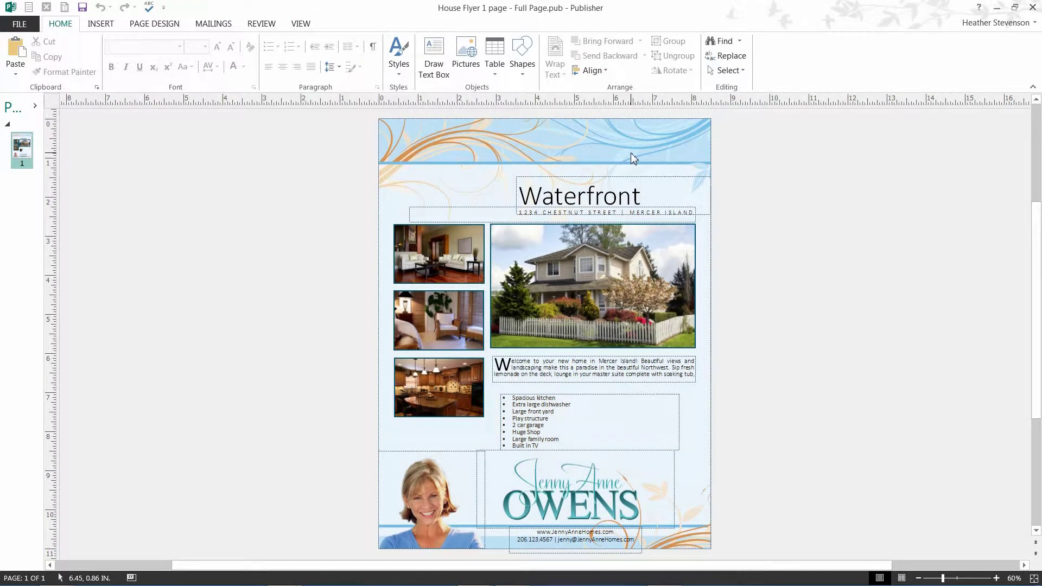
# Step: Select the 4.98 × 0.97 in Waterfront title box and bring up its Drawing Tools Format ribbon
pyautogui.click(643, 197)
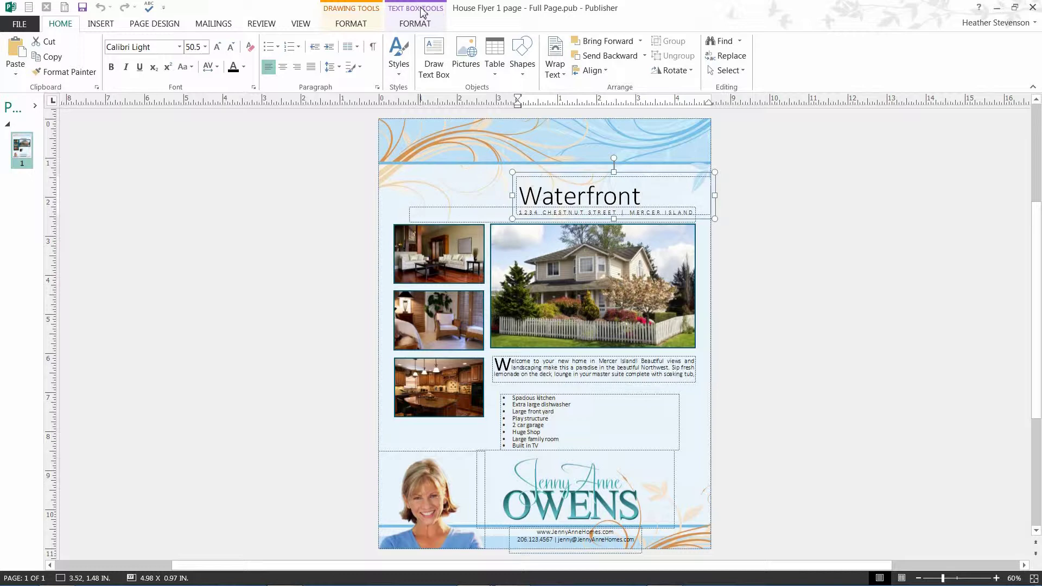
pyautogui.click(423, 12)
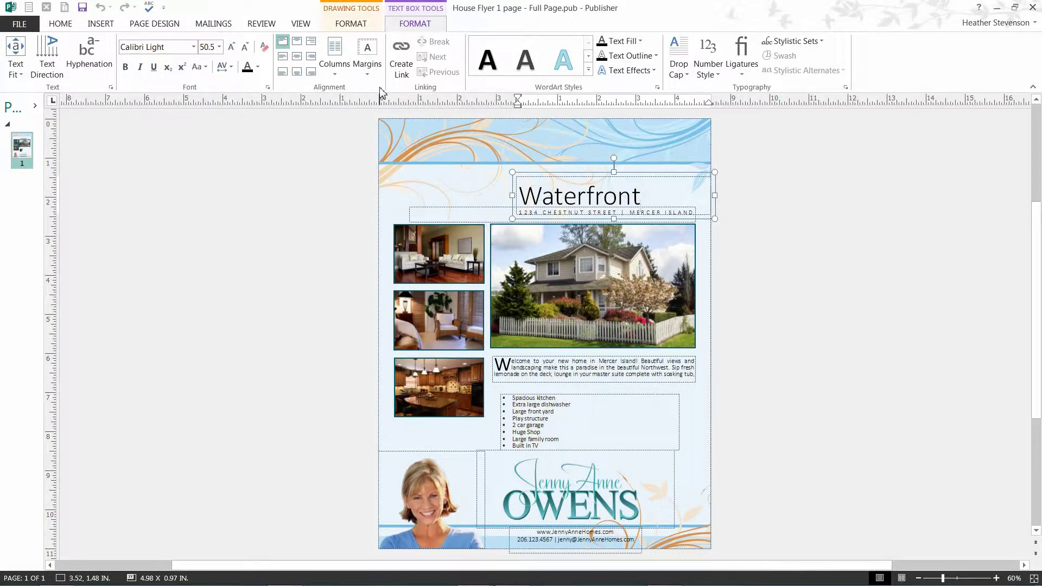
pyautogui.click(348, 12)
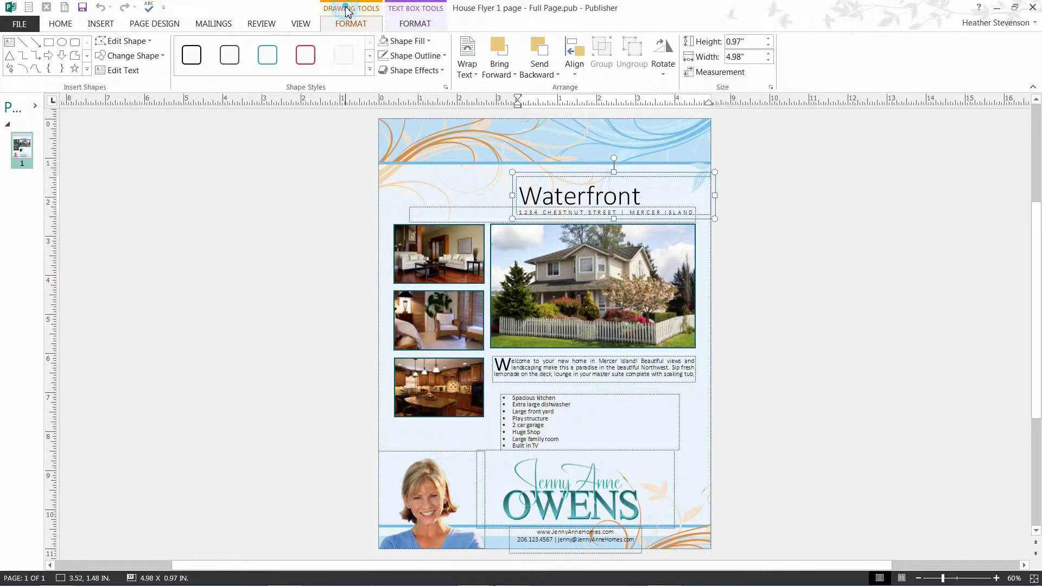
# Step: Try editing the title in place, appending 'Home' and retyping the start of Waterfront
pyautogui.click(668, 195)
pyautogui.write('Home')
pyautogui.press('BackSpace')
pyautogui.press('BackSpace')
pyautogui.press('BackSpace')
pyautogui.press('BackSpace')
pyautogui.press('BackSpace')
pyautogui.click(523, 196)
pyautogui.write('We')
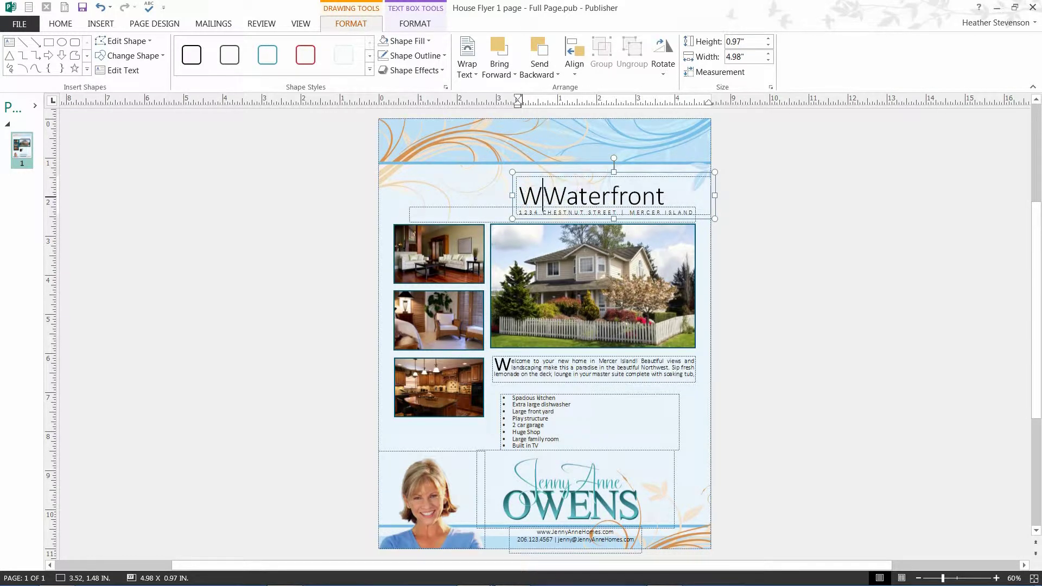
pyautogui.press('BackSpace')
pyautogui.press('BackSpace')
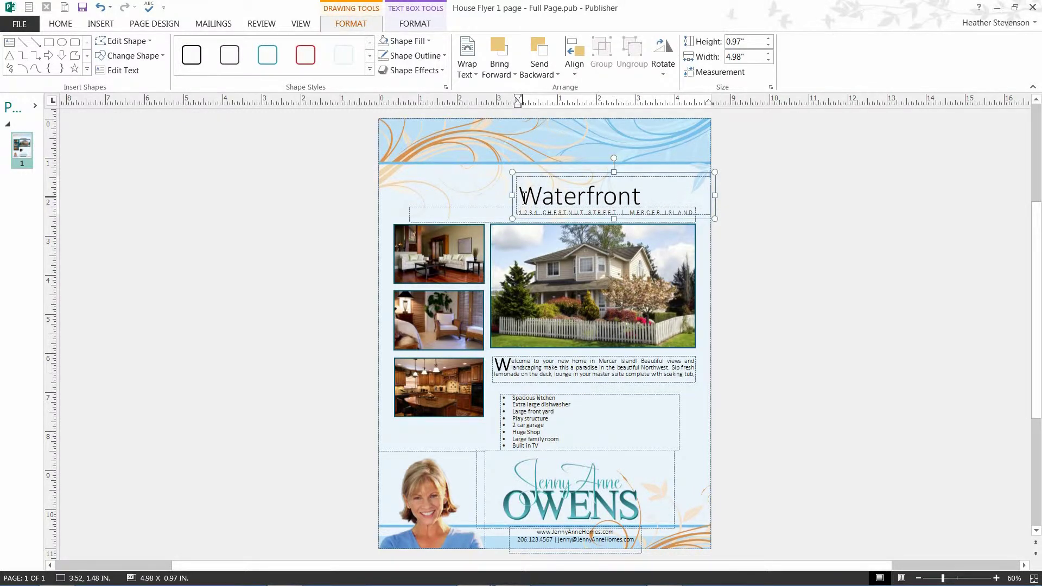
pyautogui.press('Delete')
pyautogui.press('Delete')
pyautogui.press('Delete')
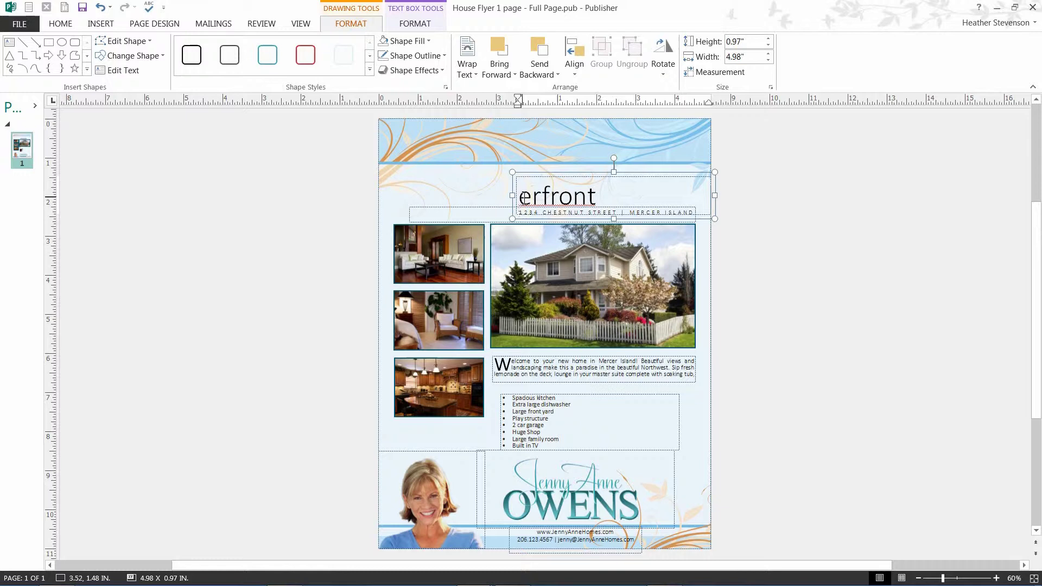
pyautogui.write('Wat')
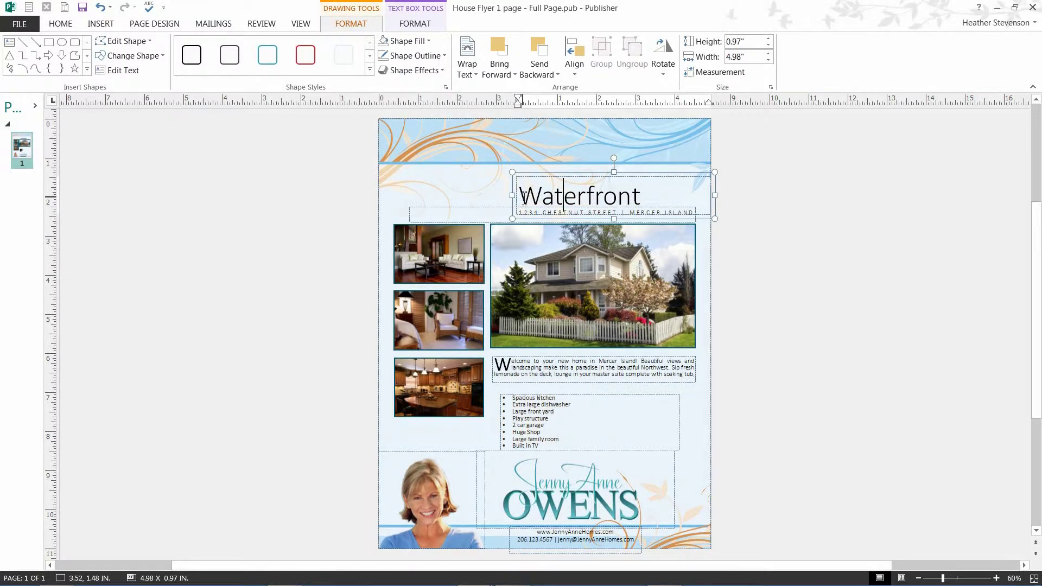
# Step: Undo the stray 'Watg' edit, select all of Waterfront and type 'Welcome Home' over it
pyautogui.moveTo(644, 199); pyautogui.dragTo(565, 199)
pyautogui.write('g')
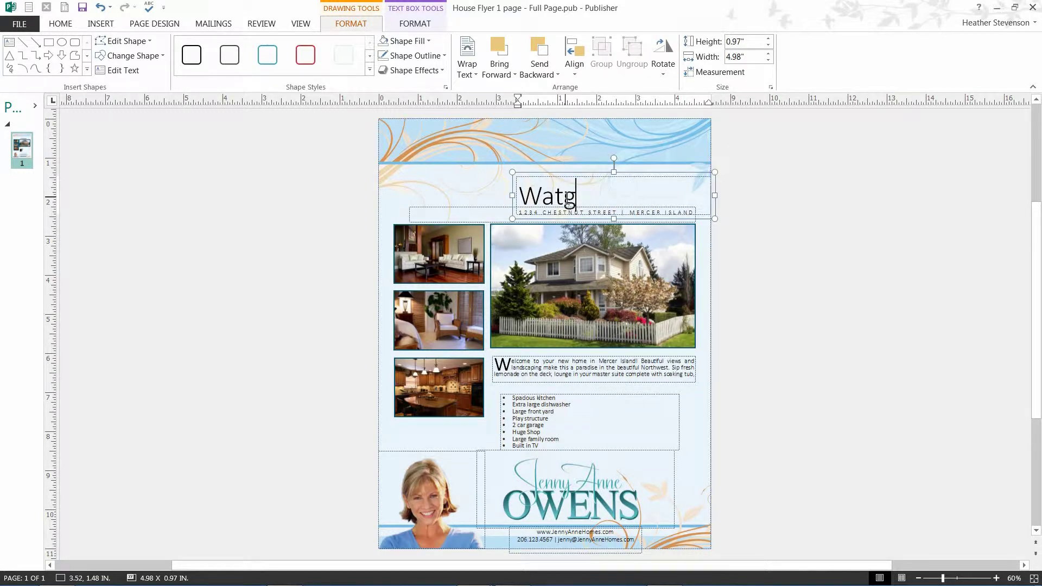
pyautogui.click(102, 7)
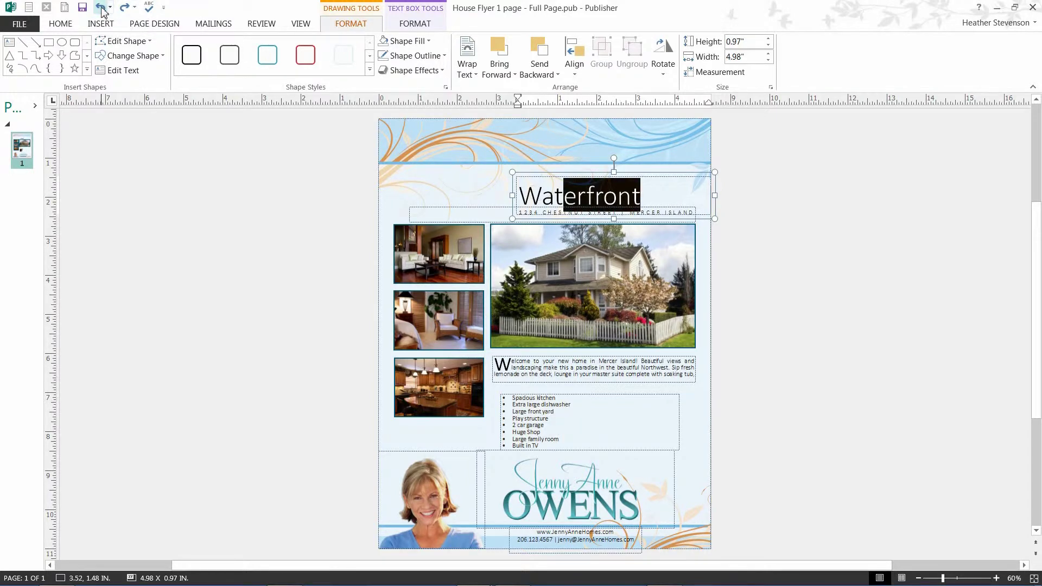
pyautogui.click(655, 195)
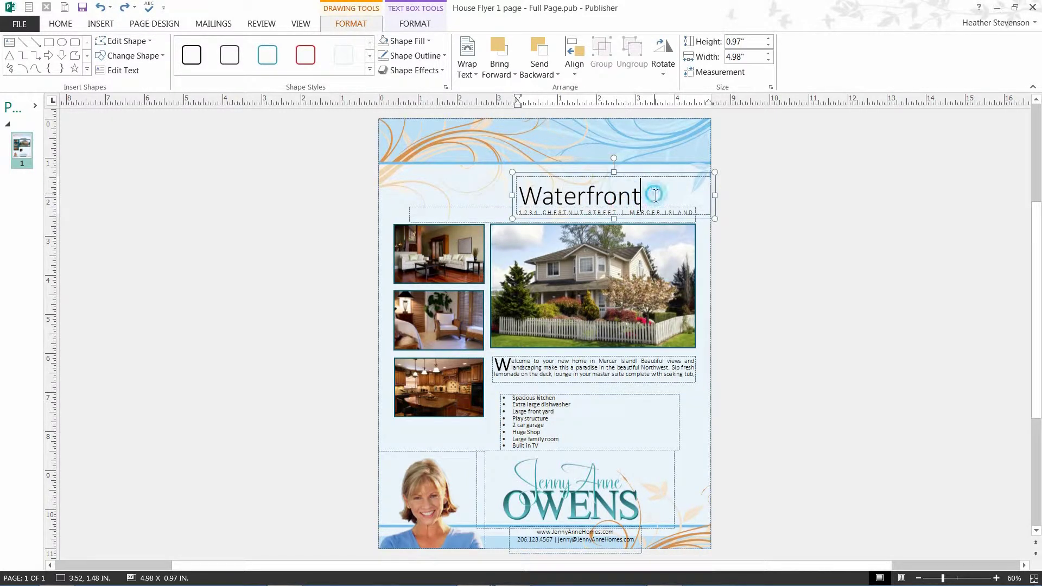
pyautogui.moveTo(655, 195); pyautogui.dragTo(526, 197)
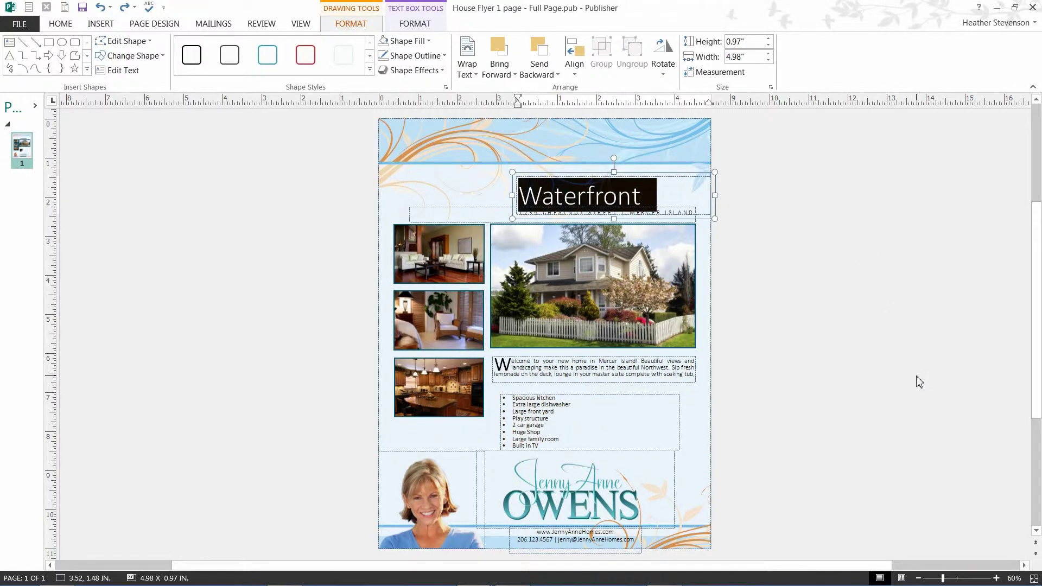
pyautogui.write('Welcome Home')
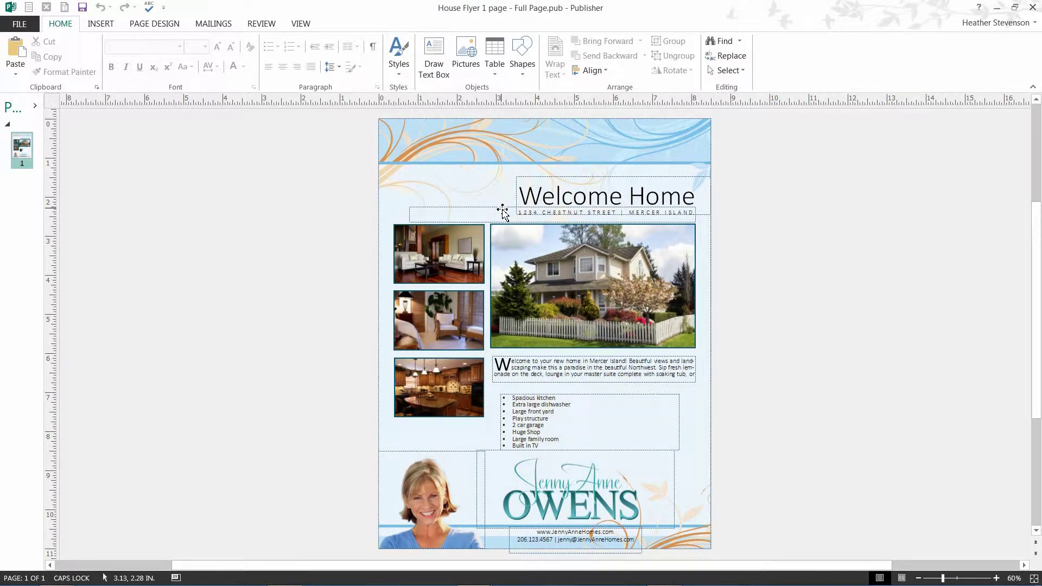
# Step: Replace the '|' separator between STREET and MERCER ISLAND with the Vertical Line symbol
pyautogui.click(502, 211)
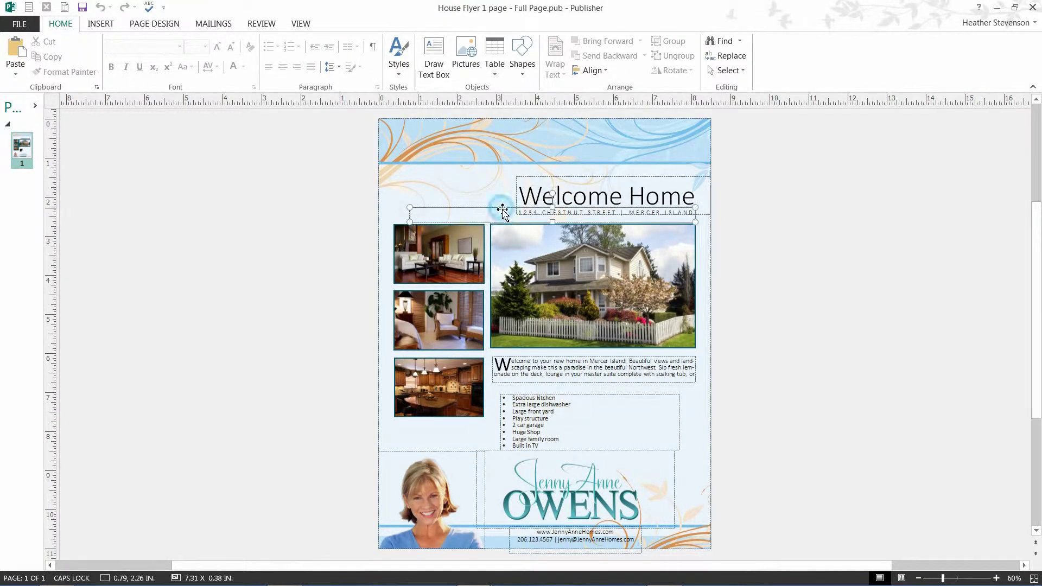
pyautogui.moveTo(542, 214); pyautogui.dragTo(519, 215)
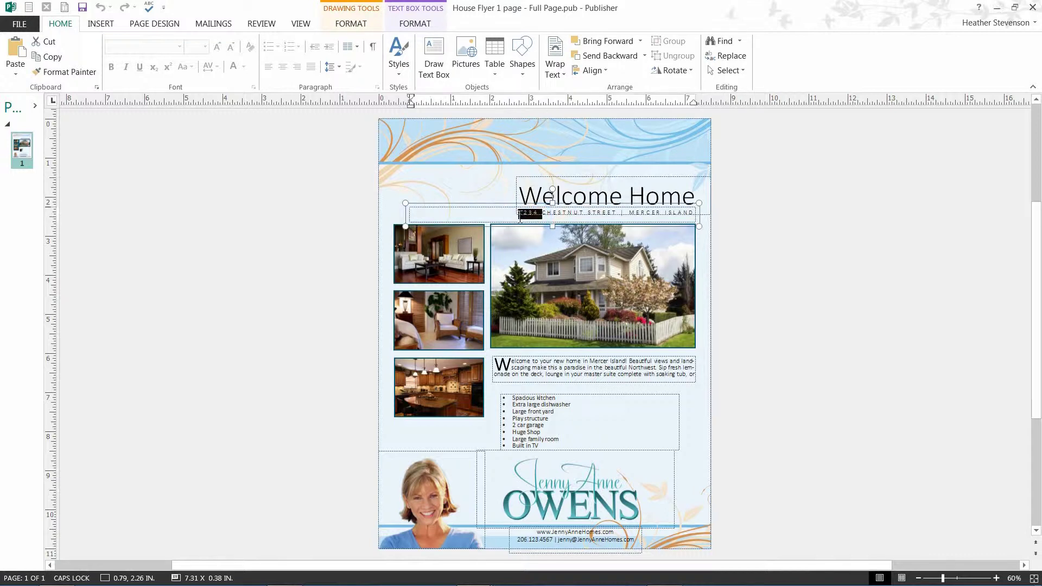
pyautogui.click(542, 213)
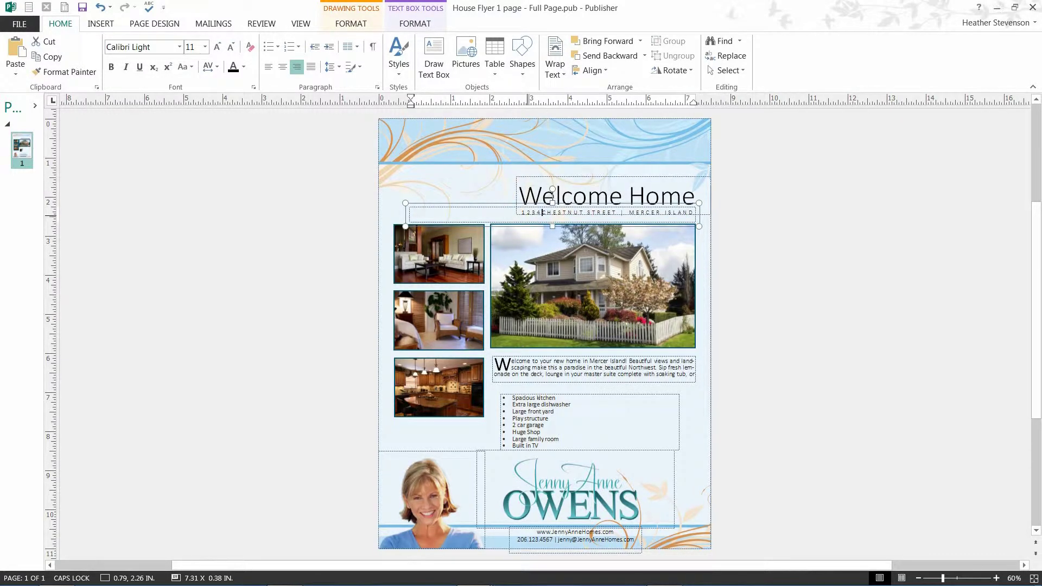
pyautogui.moveTo(620, 213); pyautogui.dragTo(628, 213)
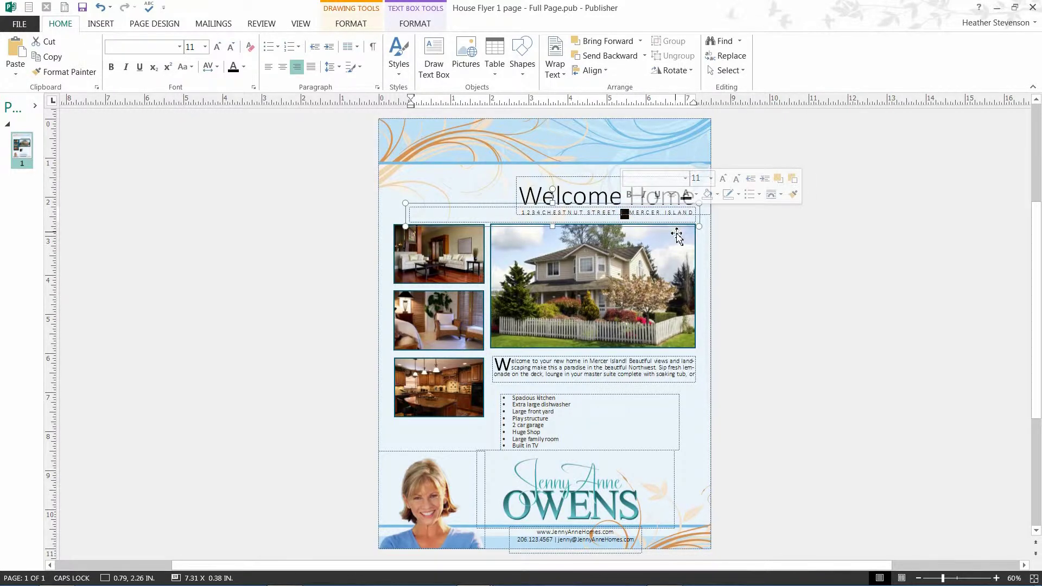
pyautogui.press('Delete')
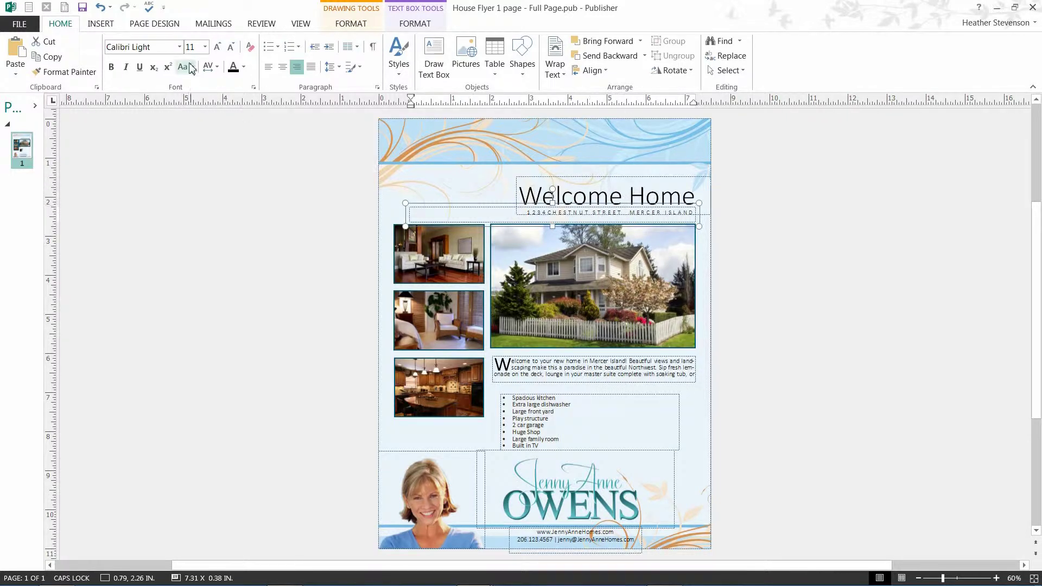
pyautogui.click(100, 25)
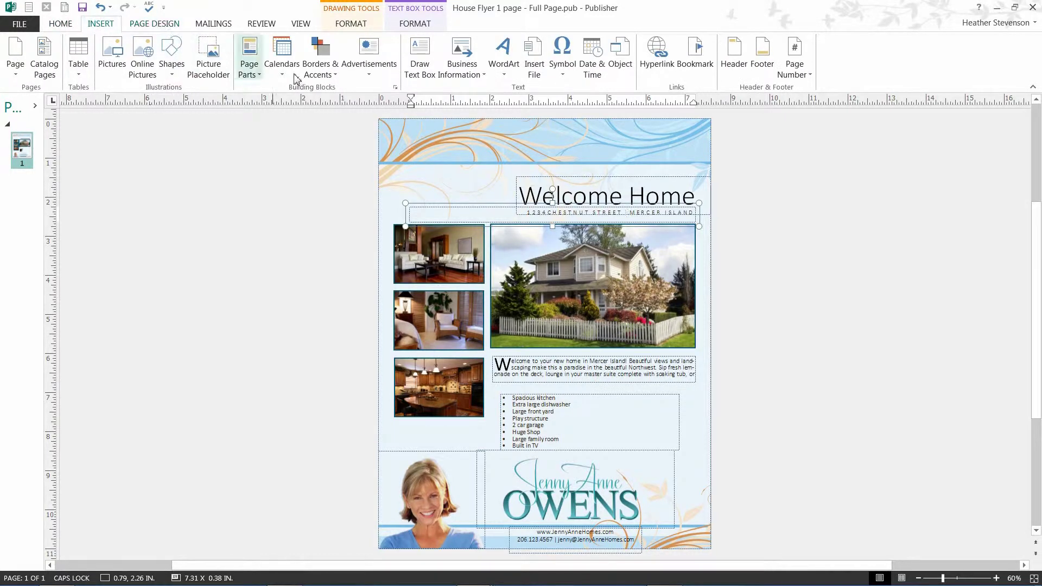
pyautogui.click(562, 77)
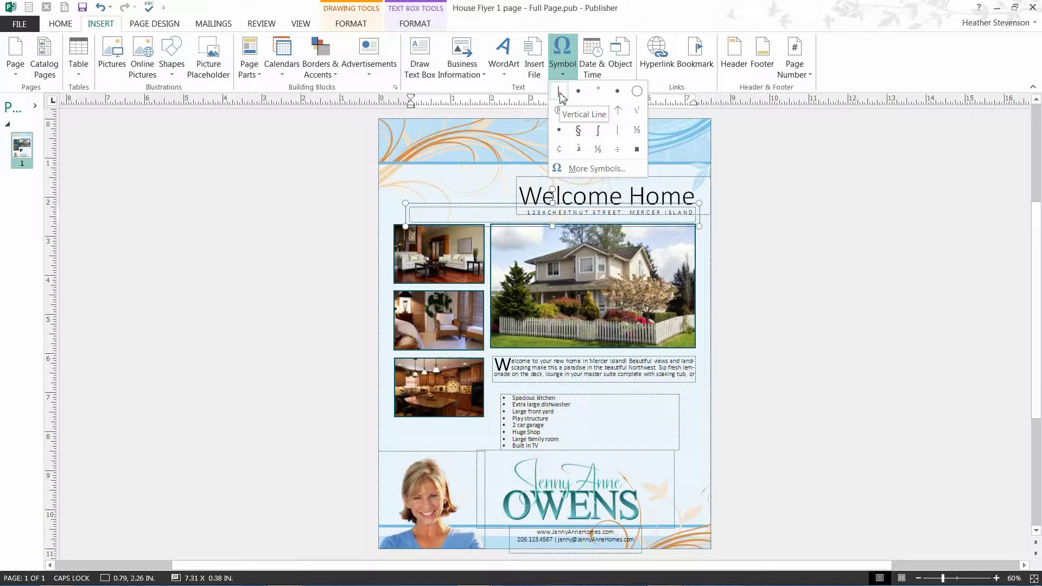
pyautogui.click(560, 93)
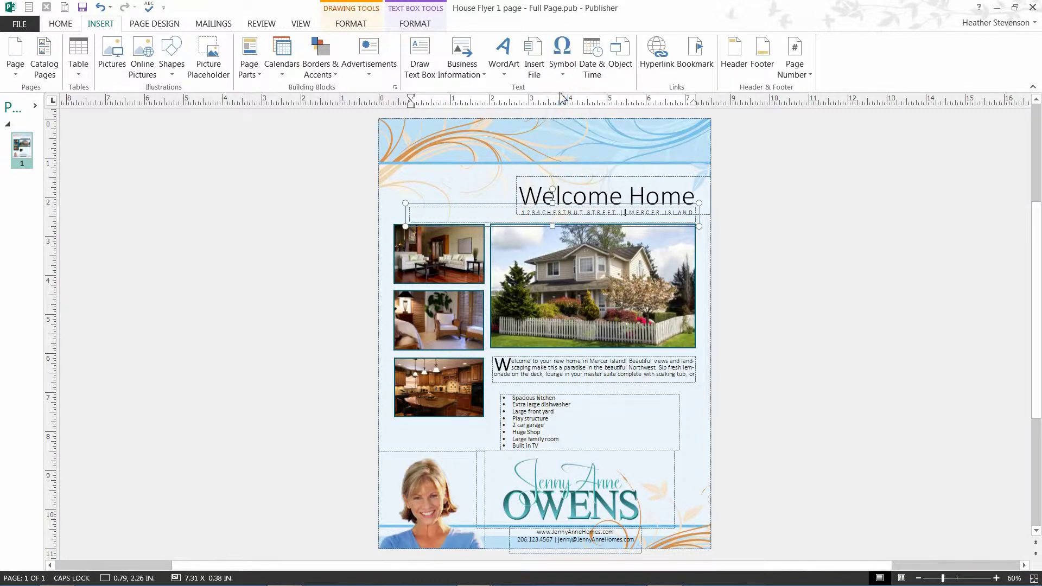
# Step: Add a space between 1234 and CHESTNUT and select the whole address line
pyautogui.click(543, 213)
pyautogui.press('Escape')
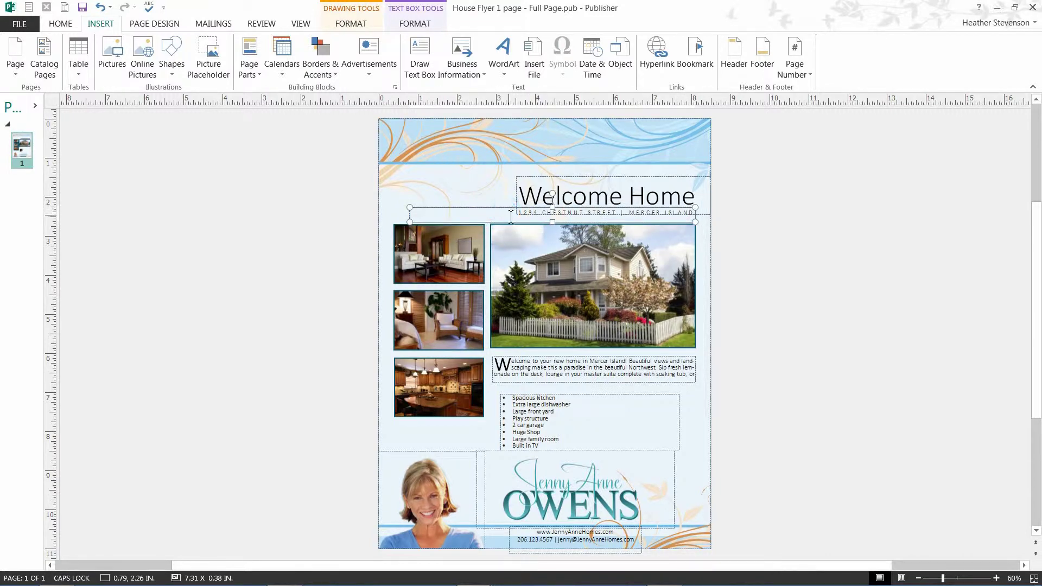
pyautogui.moveTo(511, 212); pyautogui.dragTo(681, 227)
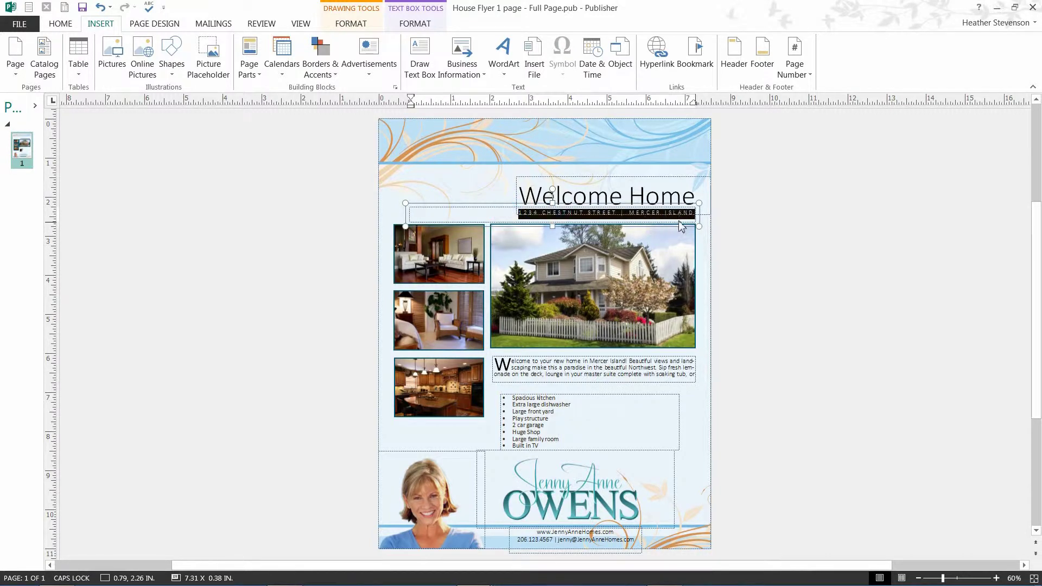
# Step: Make the address line bold and fill its box with the light-blue banner colour
pyautogui.click(61, 23)
pyautogui.click(113, 68)
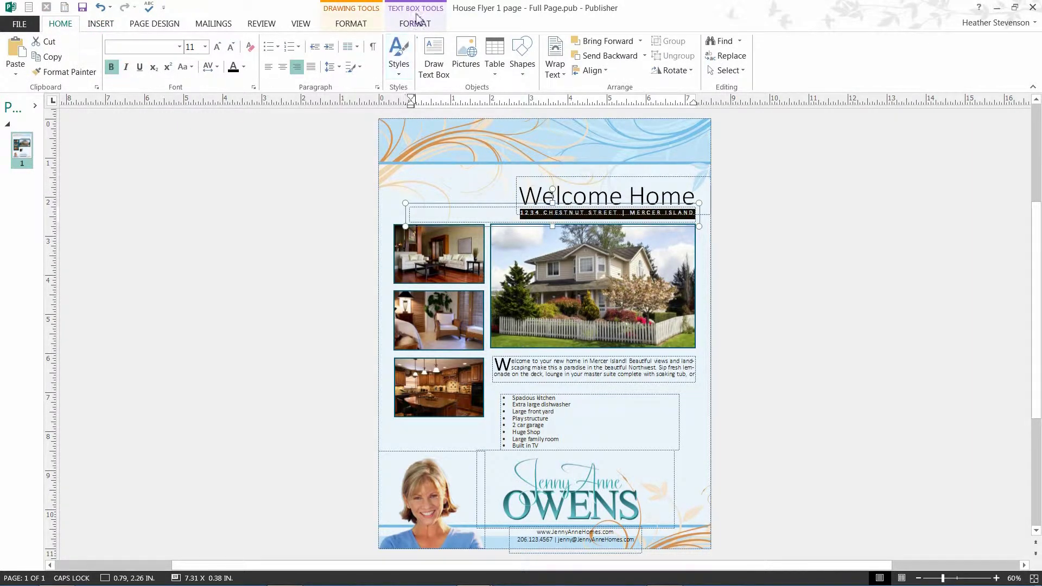
pyautogui.click(361, 9)
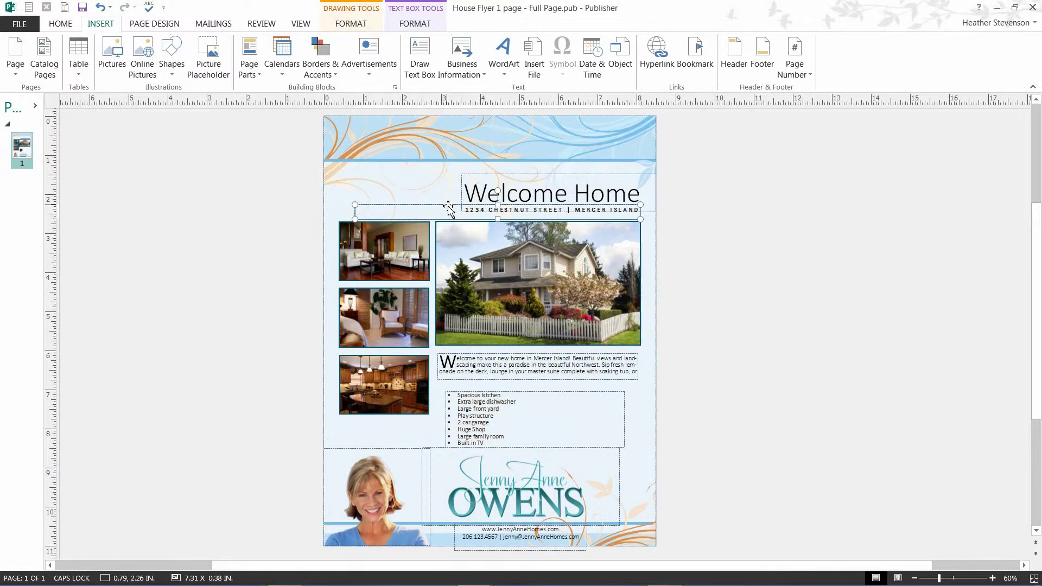
pyautogui.click(351, 9)
pyautogui.click(429, 42)
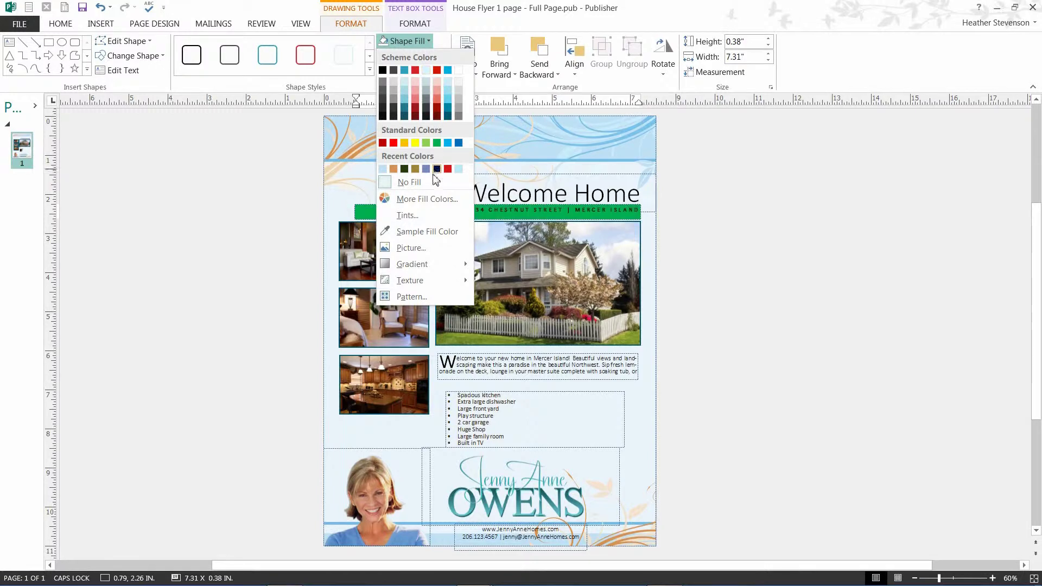
pyautogui.click(411, 232)
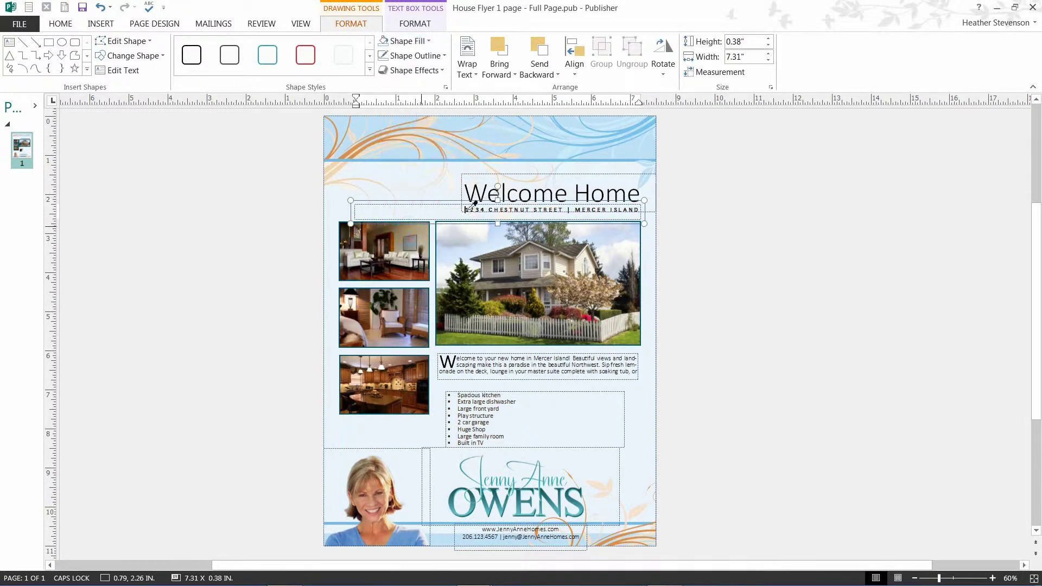
pyautogui.click(604, 120)
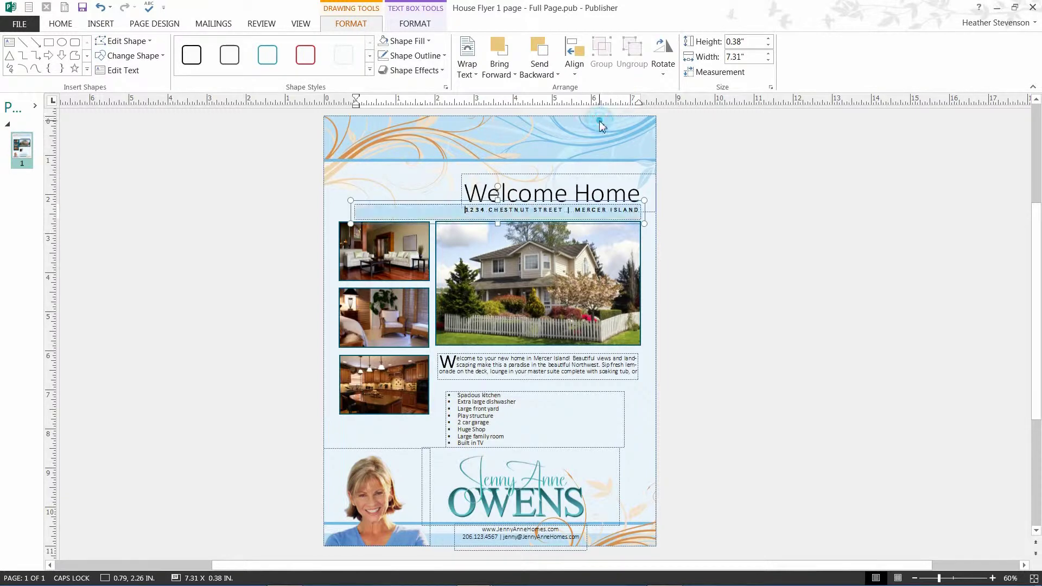
# Step: Outline the address box in the orange swirl colour sampled from the page
pyautogui.click(426, 57)
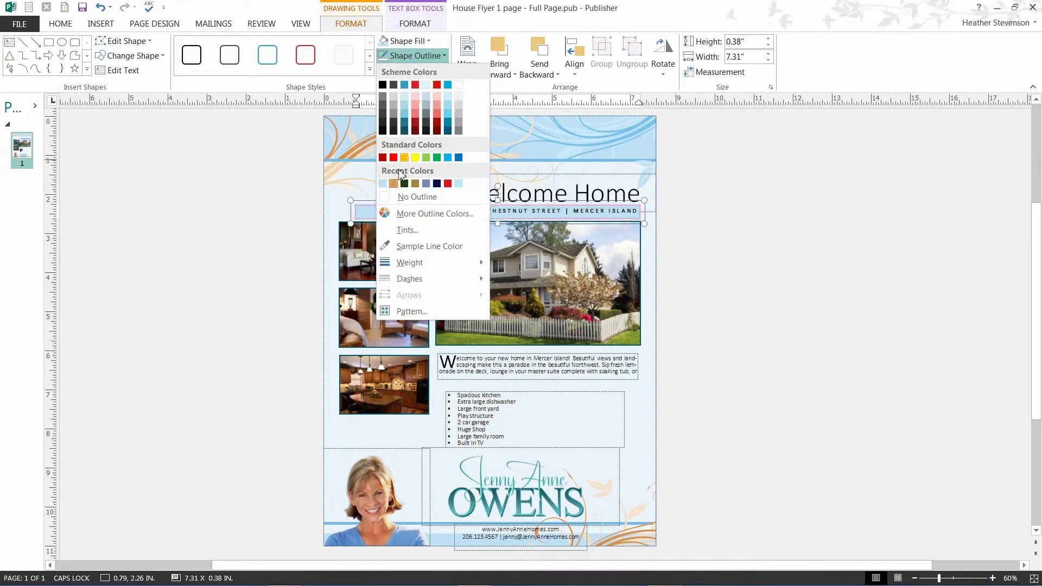
pyautogui.click(405, 245)
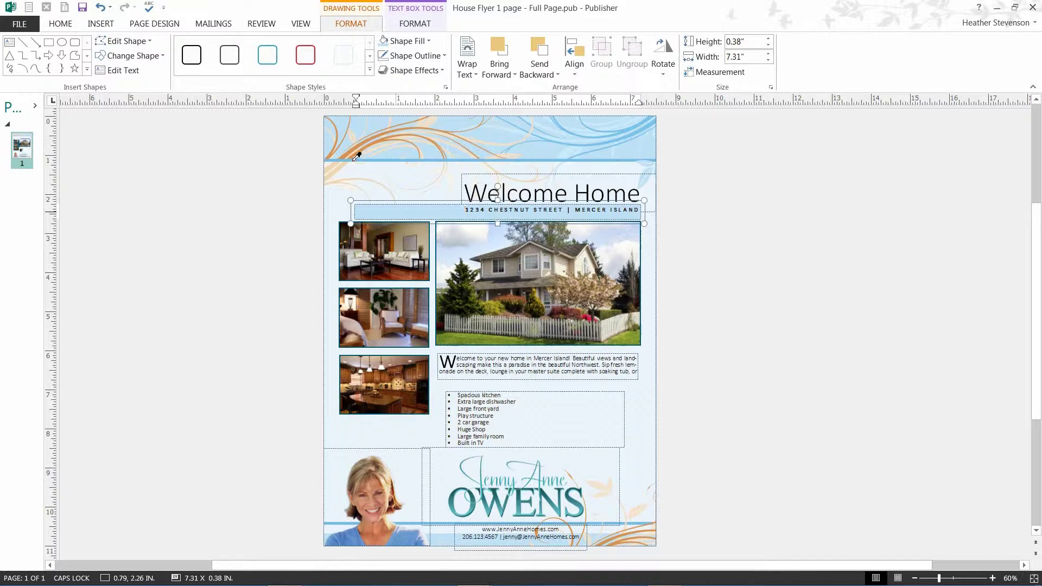
pyautogui.click(348, 157)
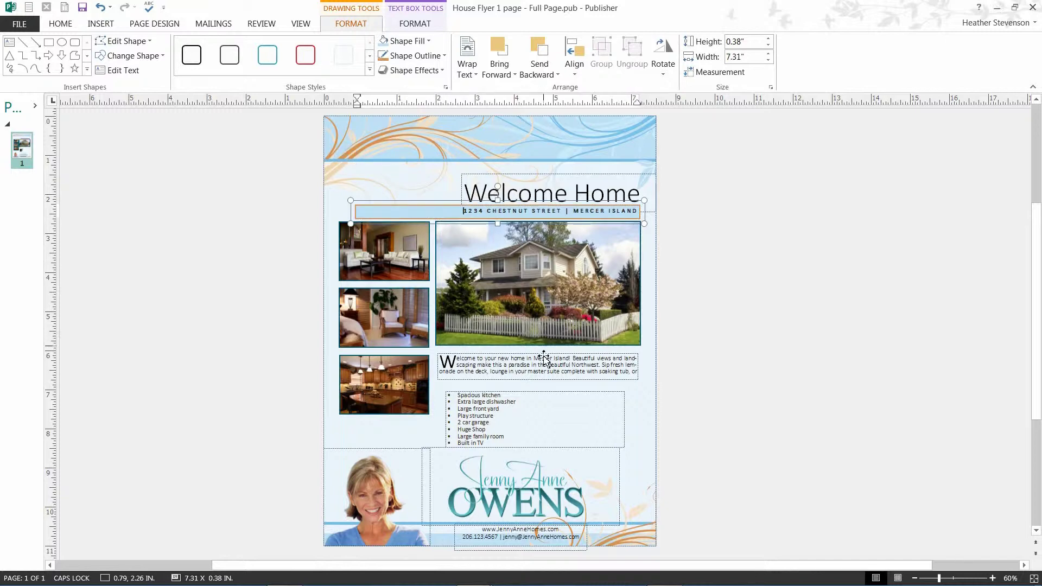
pyautogui.click(320, 418)
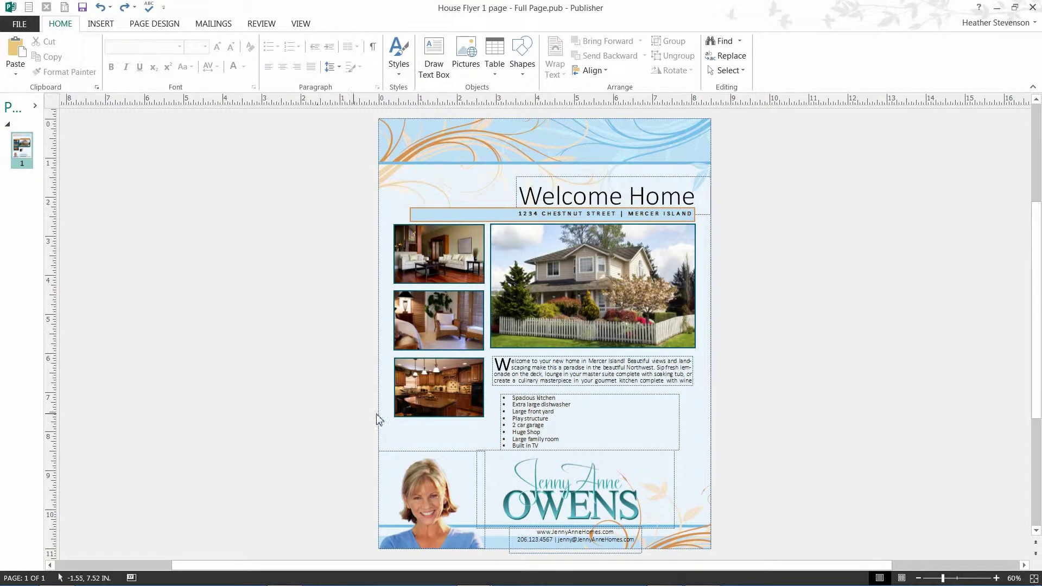
pyautogui.click(594, 362)
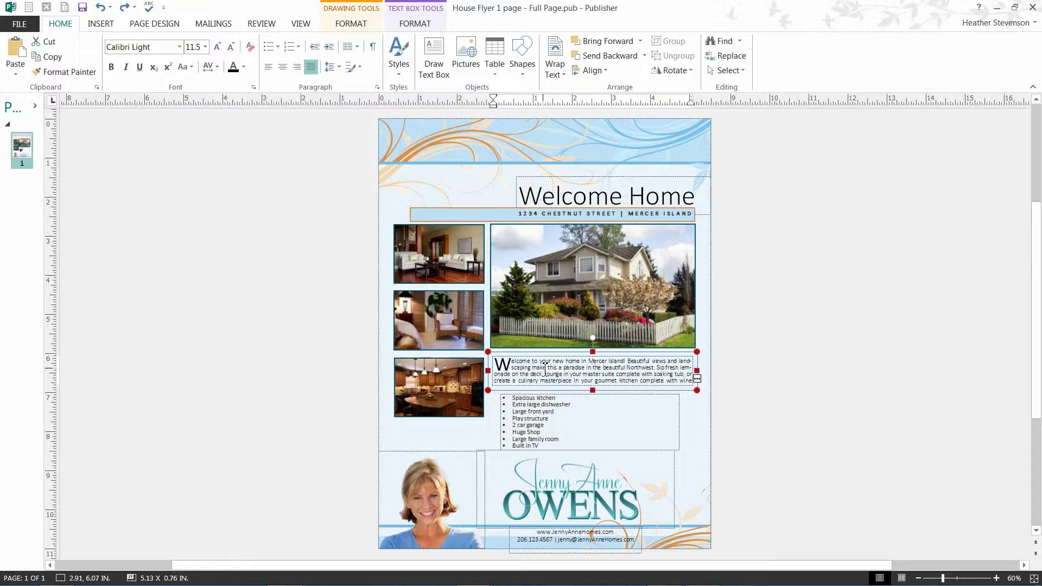
pyautogui.rightClick(547, 372)
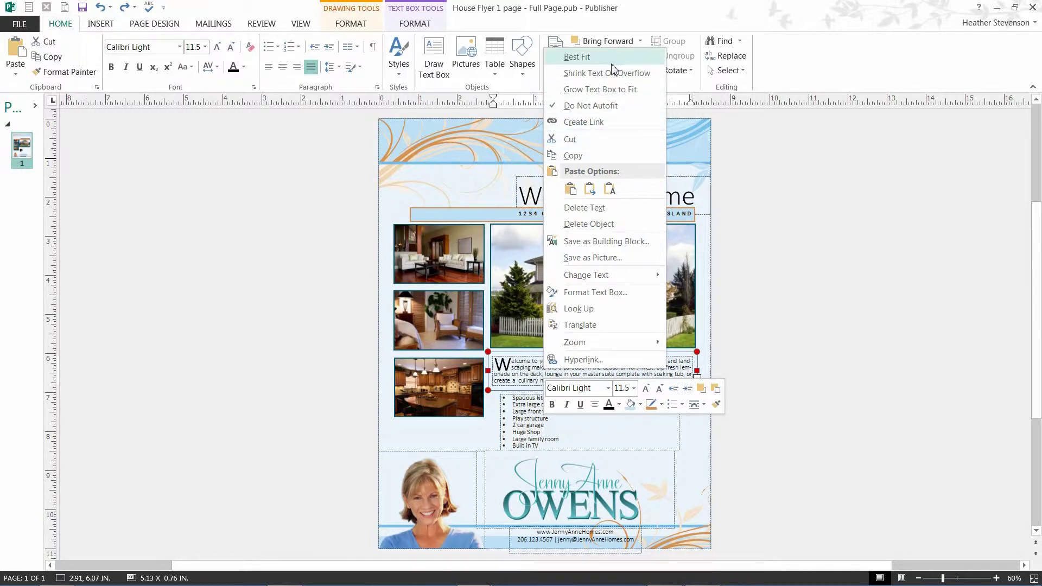
pyautogui.click(528, 370)
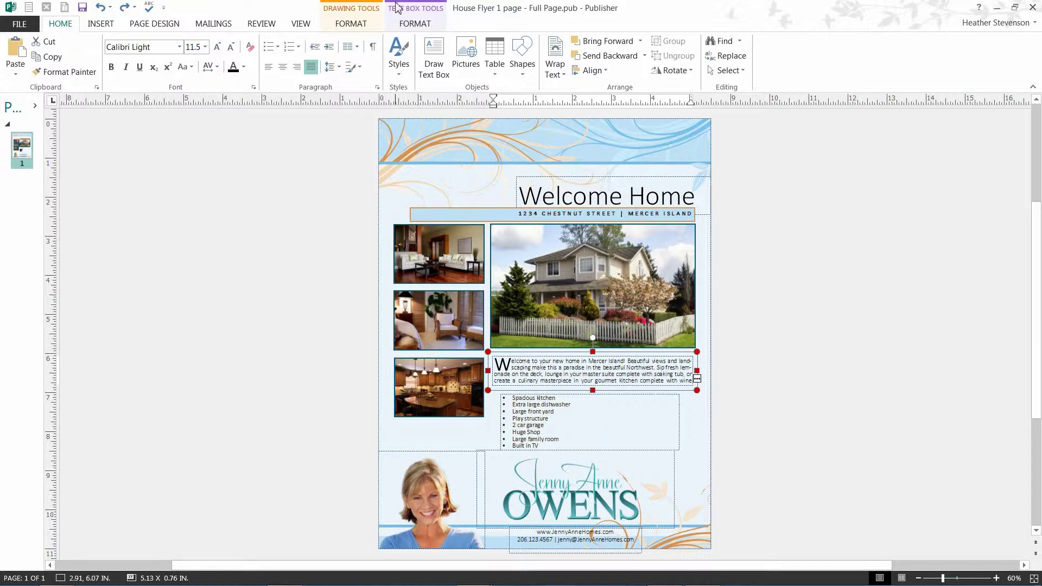
# Step: Preview the Drop Cap gallery for the welcome paragraph and close it without applying a style
pyautogui.click(424, 11)
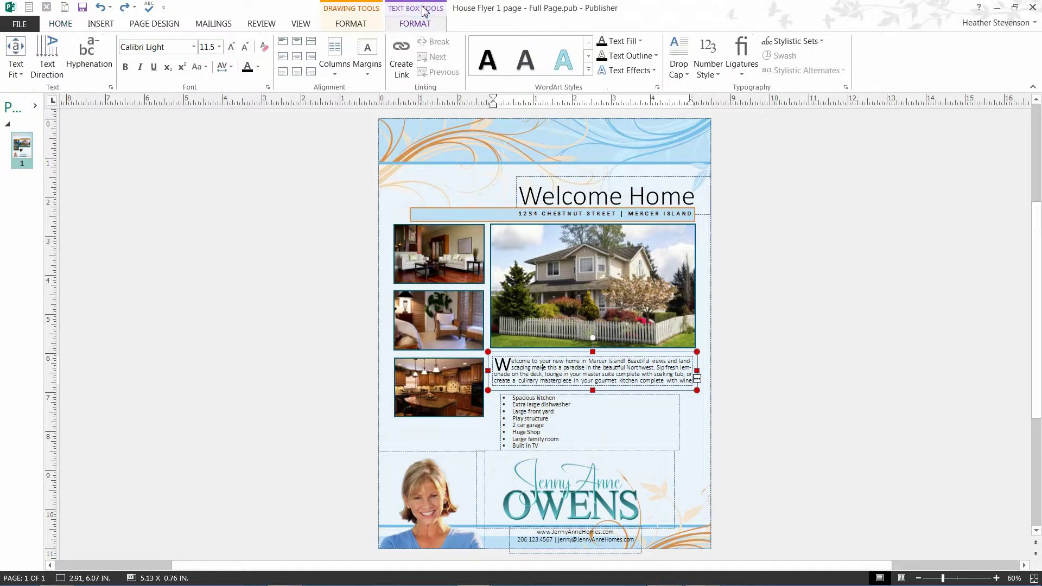
pyautogui.click(678, 75)
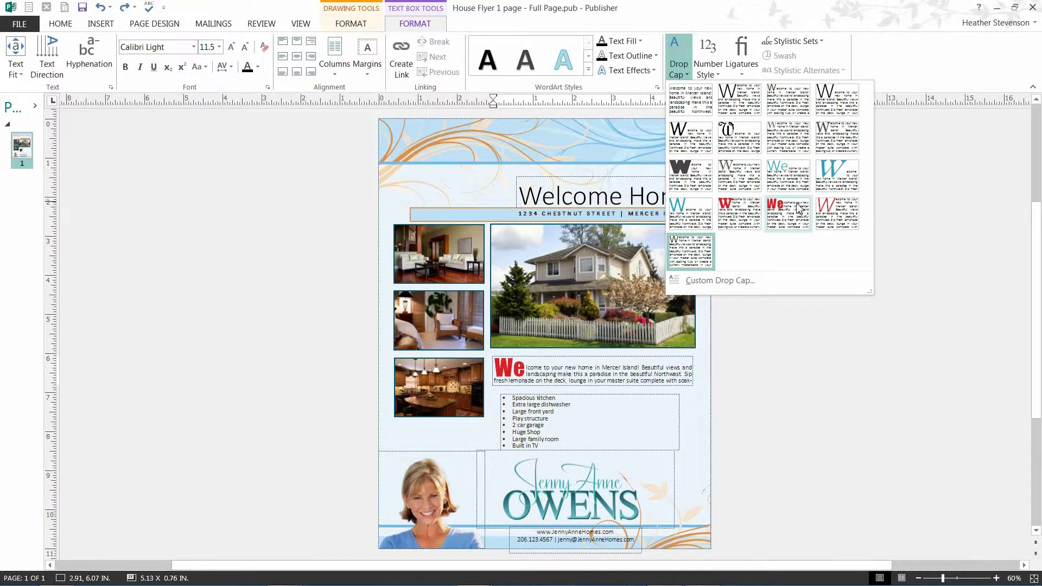
pyautogui.click(950, 280)
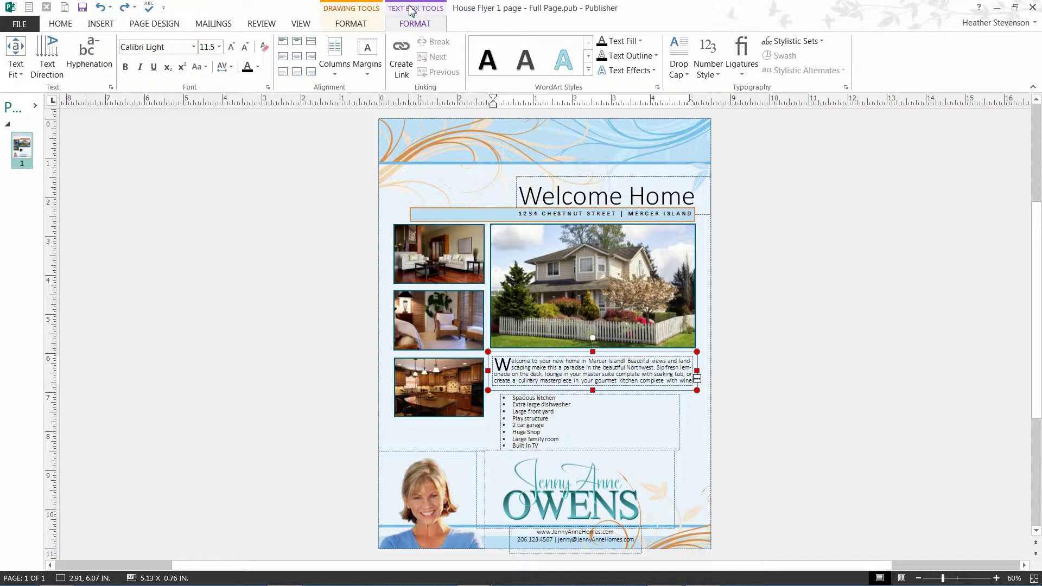
# Step: Shrink the welcome text to fit its box, then undo twice to restore 11.5 pt
pyautogui.click(19, 75)
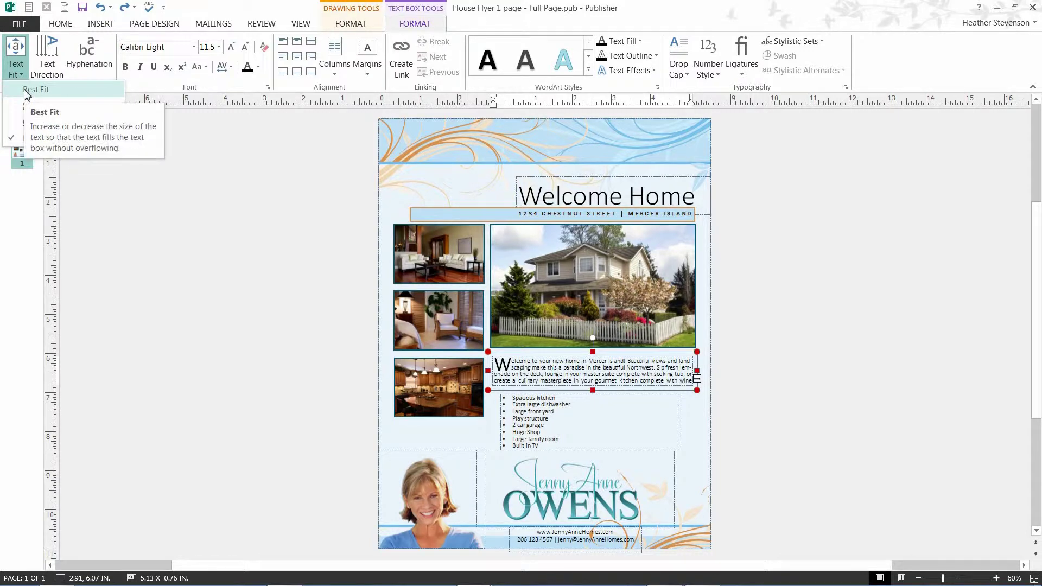
pyautogui.click(25, 93)
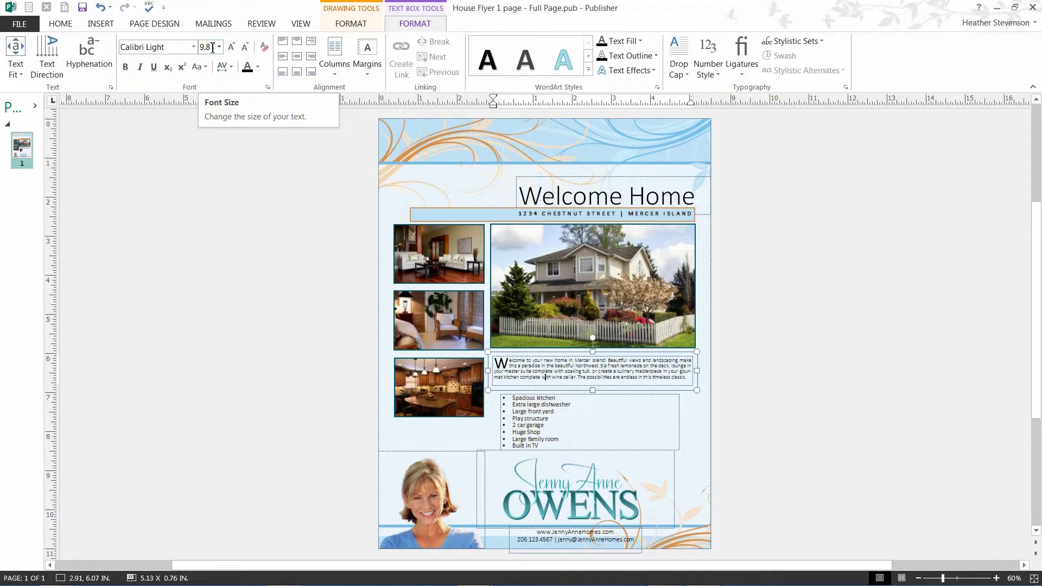
pyautogui.click(99, 9)
pyautogui.click(99, 9)
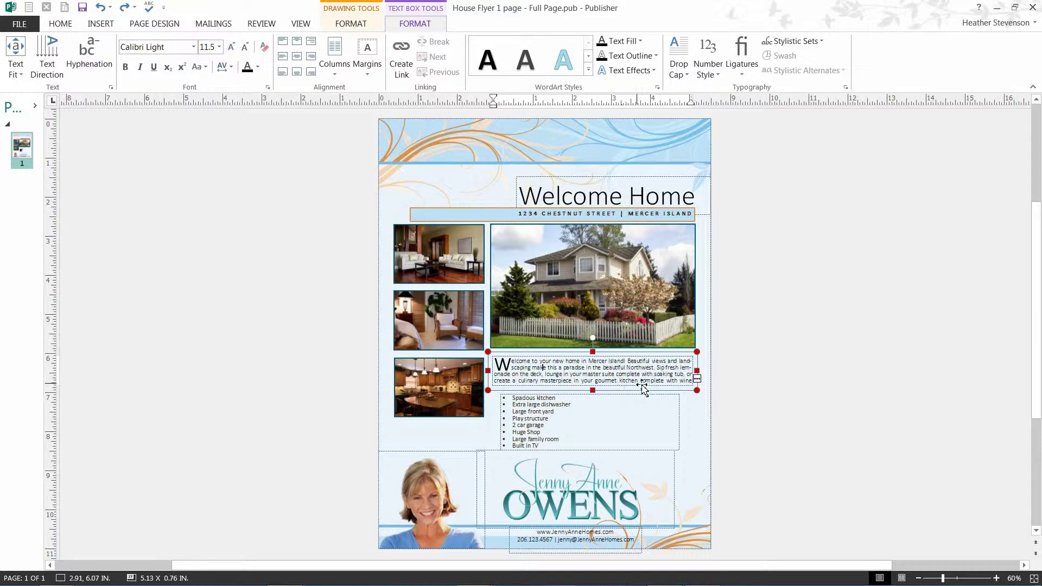
# Step: Drag the welcome box's bottom edge down to 5.13 × 0.97 in so all five lines show
pyautogui.click(708, 350)
pyautogui.click(513, 370)
pyautogui.click(593, 389)
pyautogui.moveTo(594, 390); pyautogui.dragTo(591, 399)
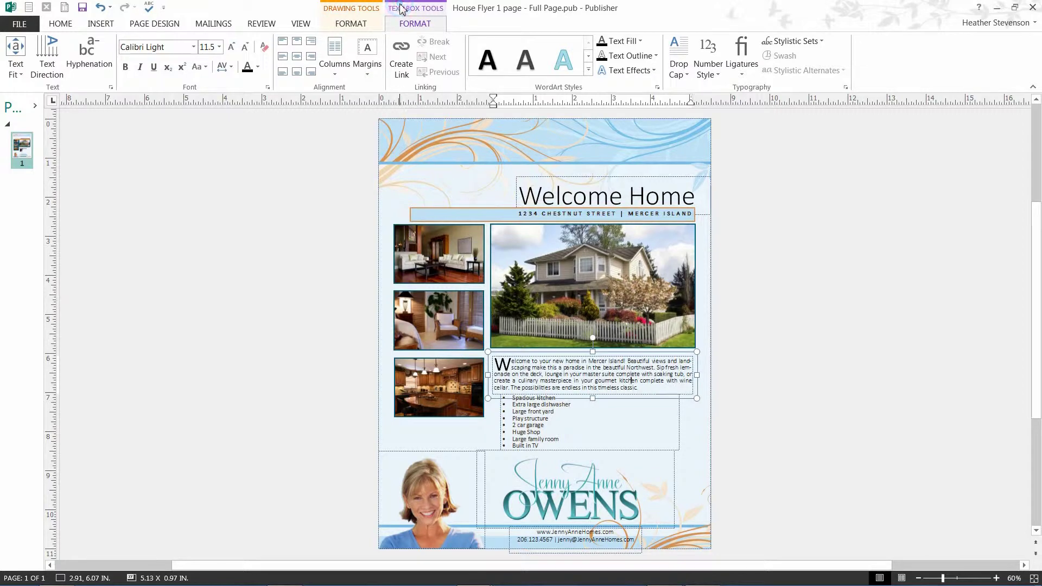
# Step: Uncheck 'Automatically hyphenate this story' for the welcome paragraph and confirm with OK
pyautogui.click(95, 66)
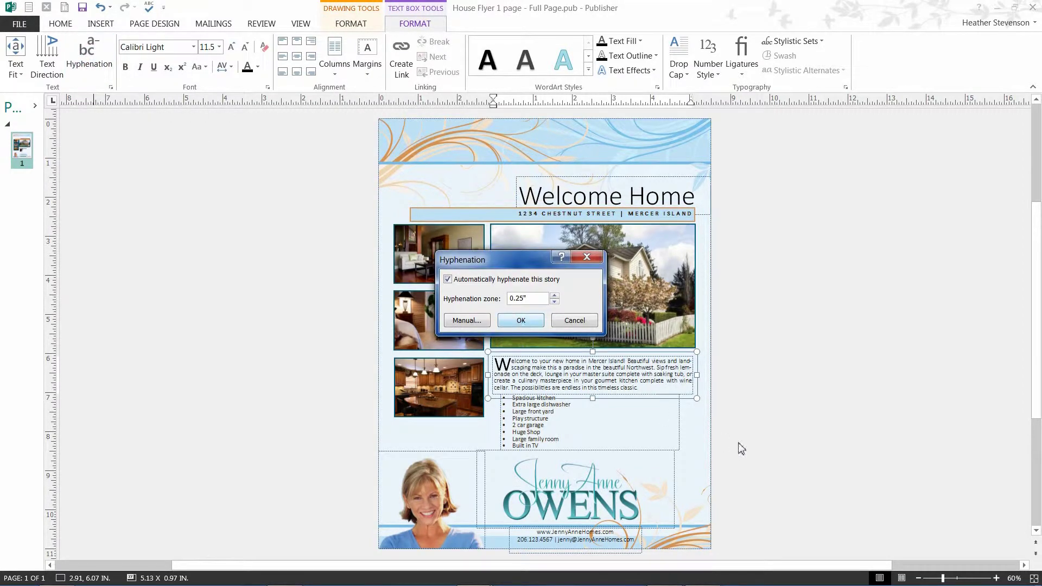
pyautogui.moveTo(517, 262); pyautogui.dragTo(537, 247)
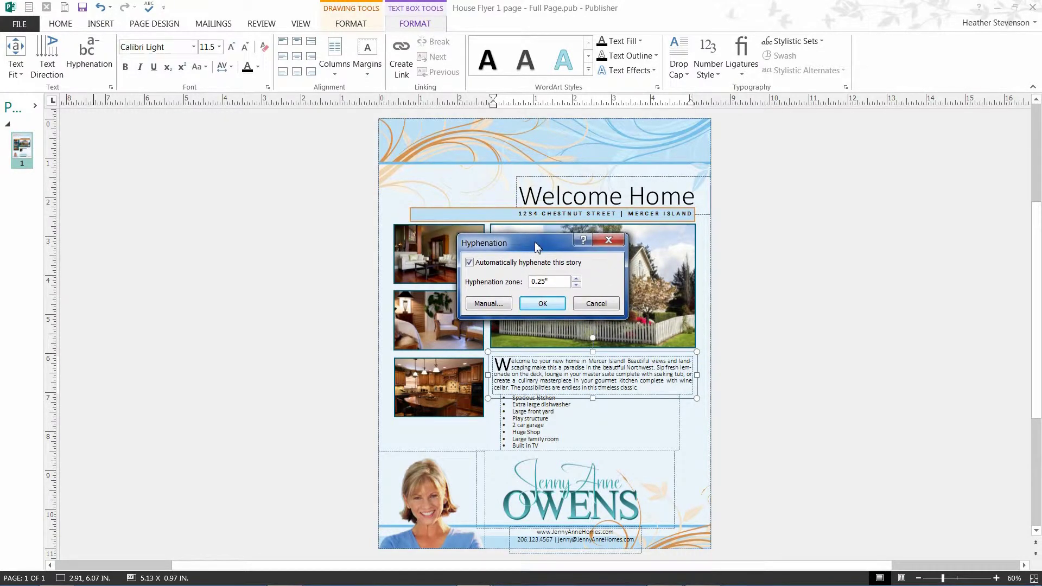
pyautogui.click(469, 263)
pyautogui.click(552, 304)
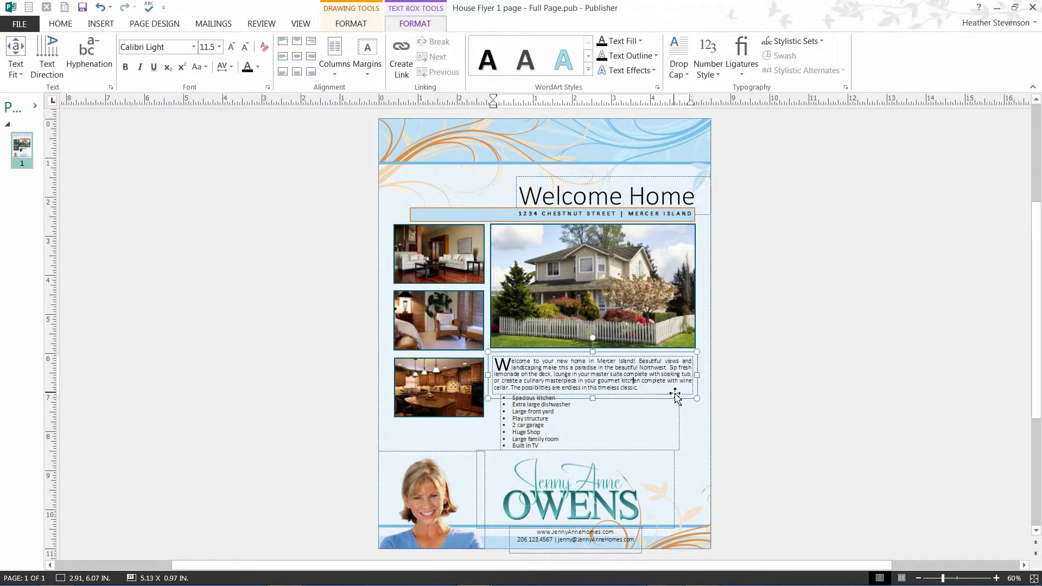
# Step: Set the bulleted amenities list box to Two Columns
pyautogui.click(664, 419)
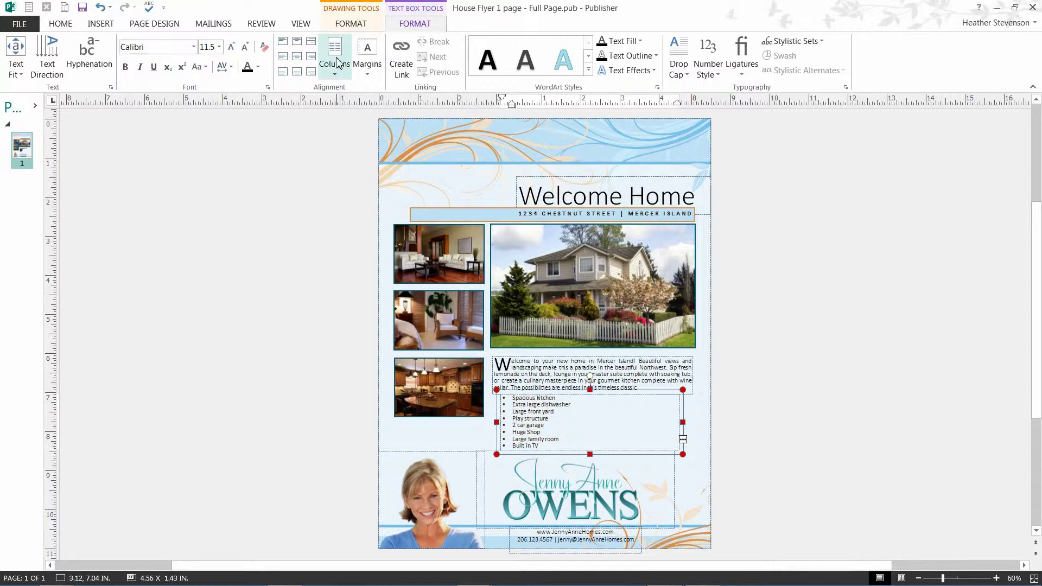
pyautogui.click(336, 75)
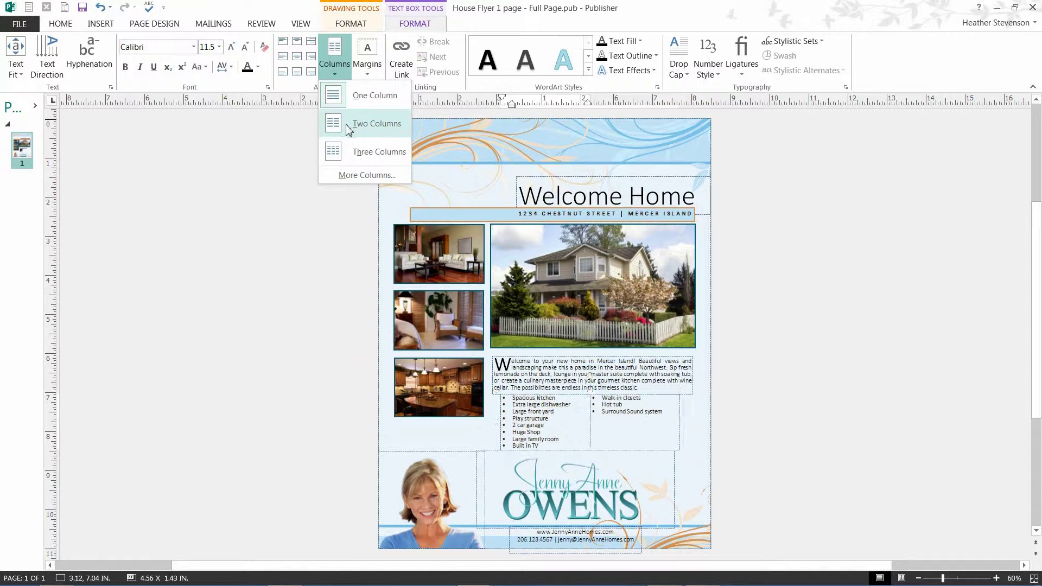
pyautogui.click(375, 124)
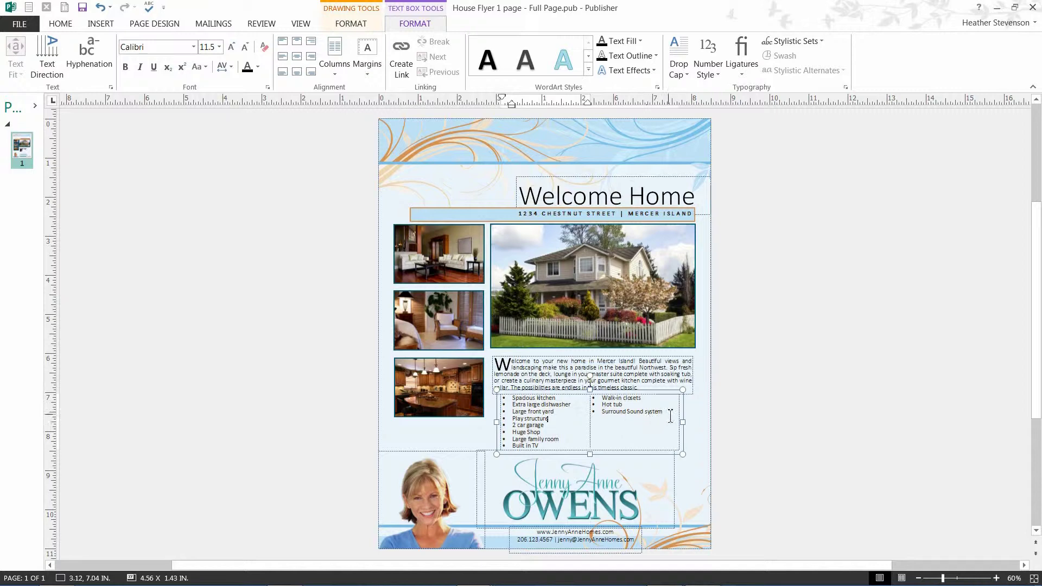
# Step: Select all text in the feature list box and preview bullet styles, keeping the round bullets
pyautogui.moveTo(668, 413); pyautogui.dragTo(518, 400)
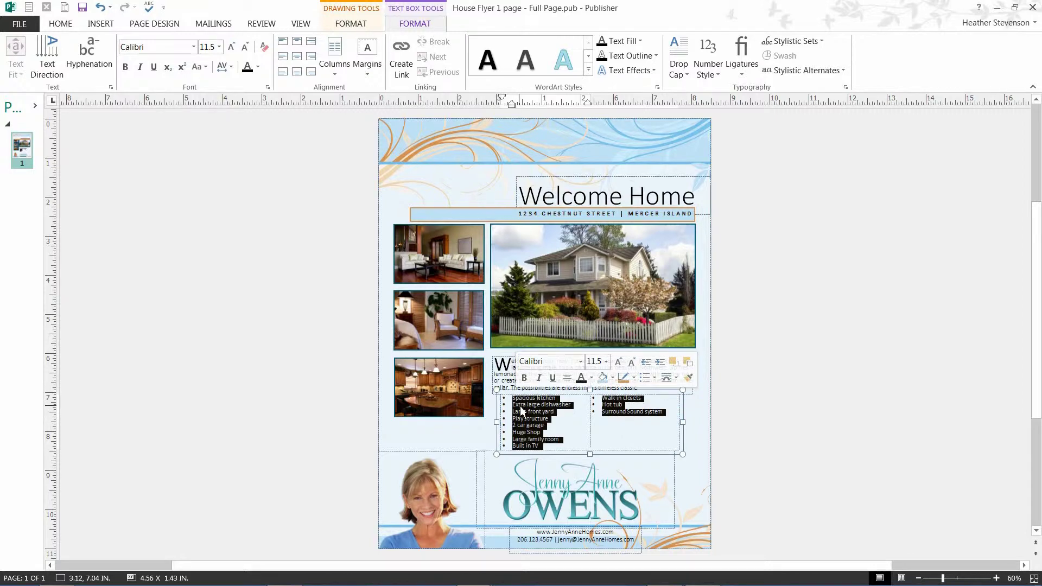
pyautogui.click(617, 432)
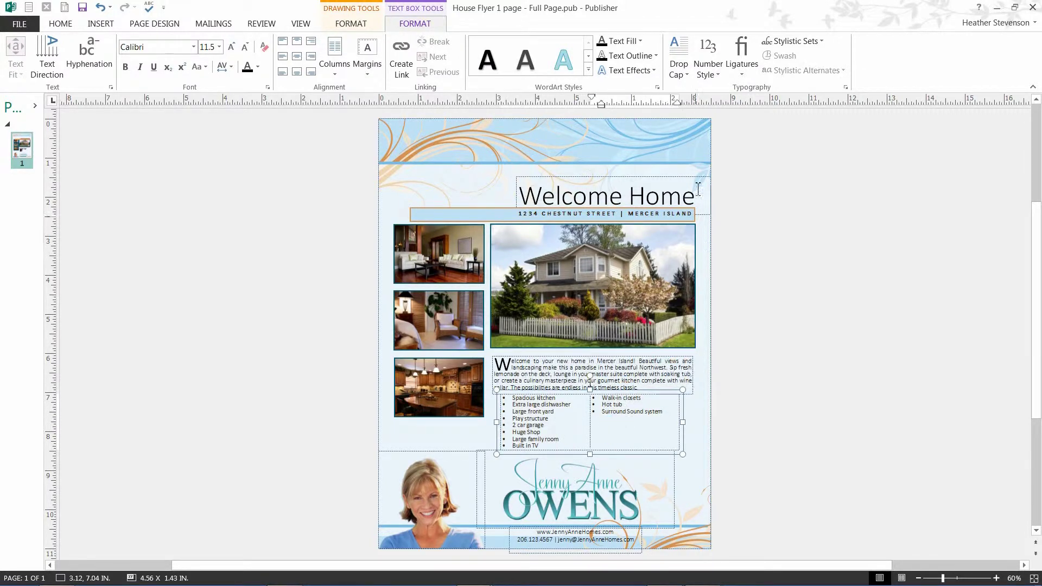
pyautogui.click(58, 25)
pyautogui.click(725, 70)
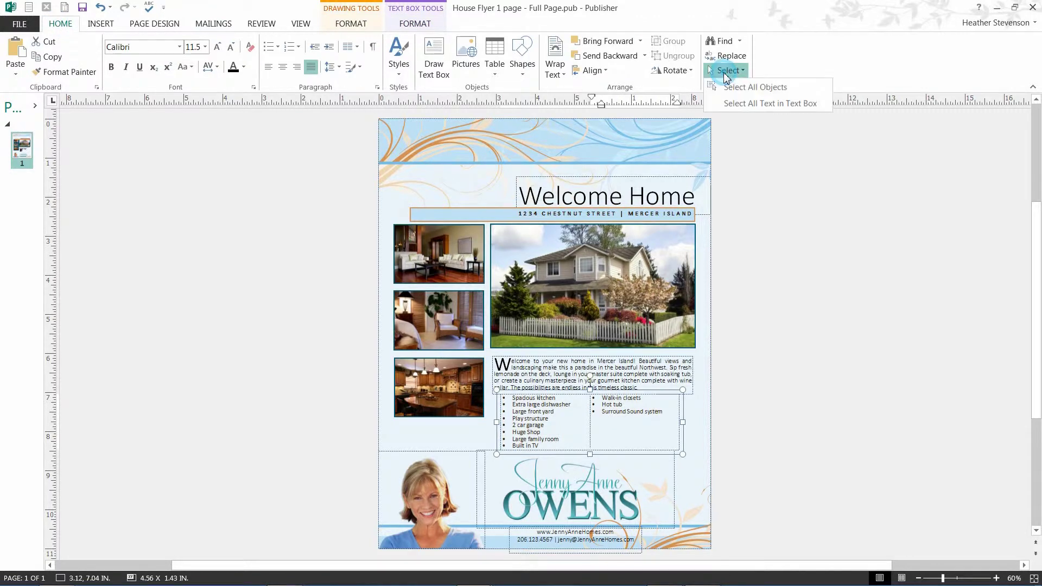
pyautogui.click(736, 105)
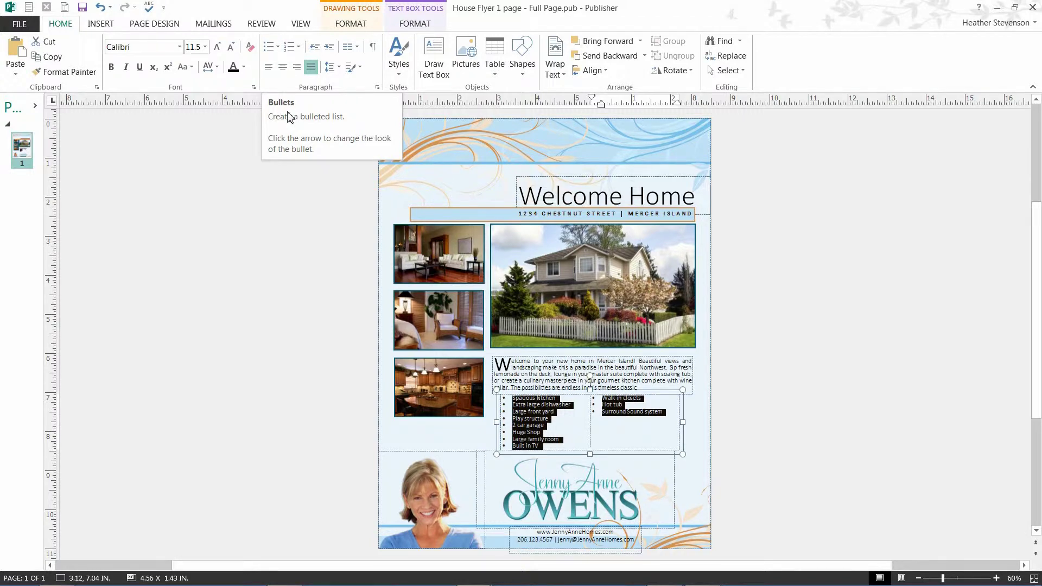
pyautogui.click(278, 47)
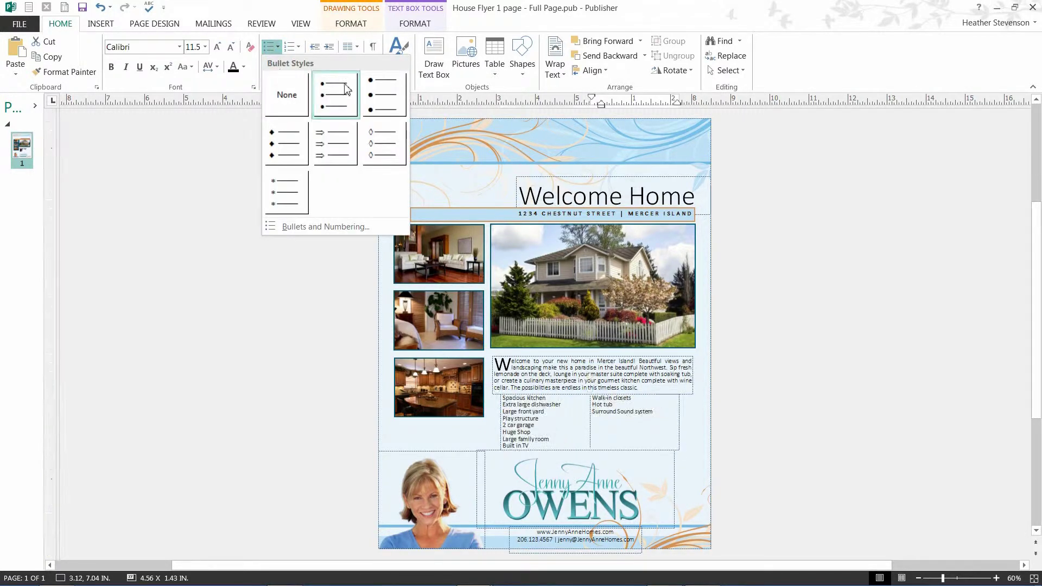
pyautogui.click(658, 429)
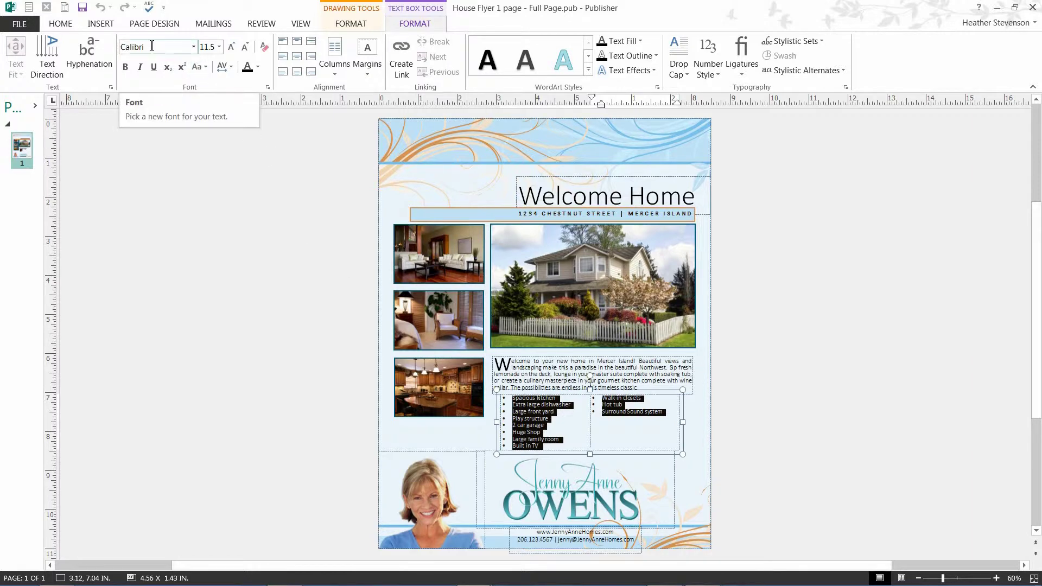
# Step: Change the feature list font from Calibri to Bookman Old Style, keeping 11.5 pt
pyautogui.click(193, 47)
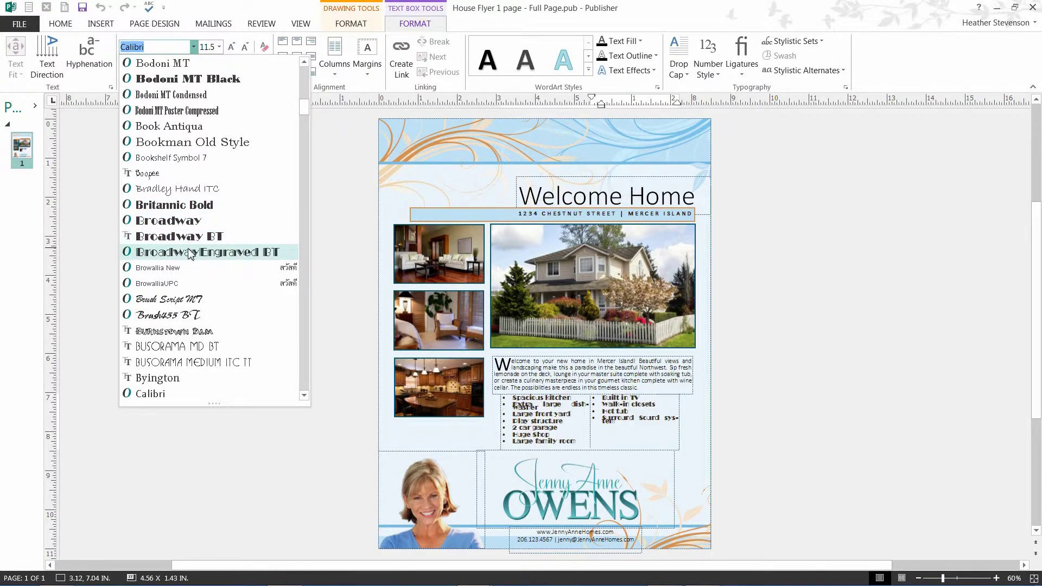
pyautogui.click(180, 142)
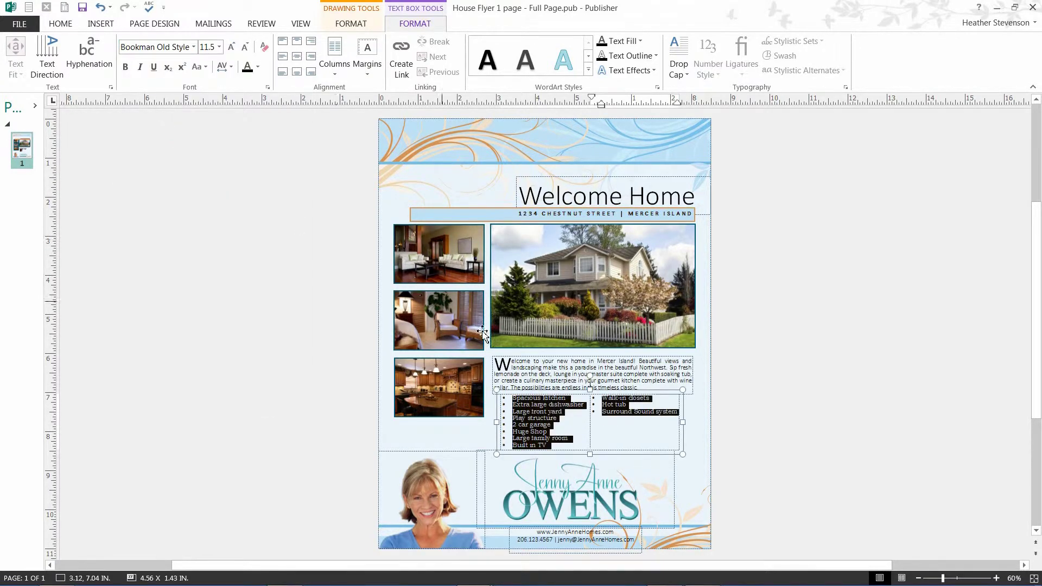
pyautogui.click(699, 435)
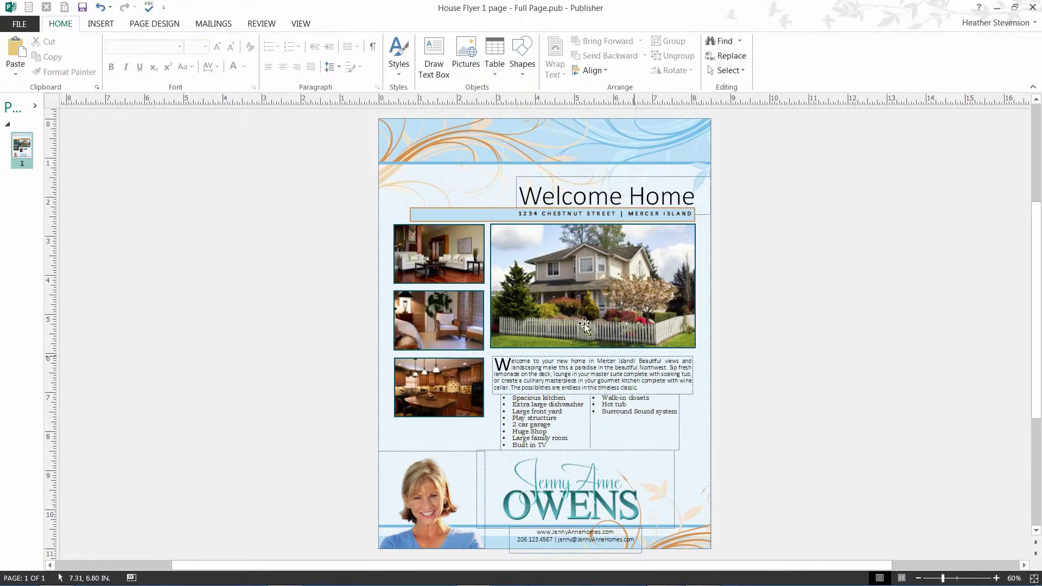
# Step: Turn off Boundaries in the View tab's Show group to hide text box and picture outlines
pyautogui.click(302, 23)
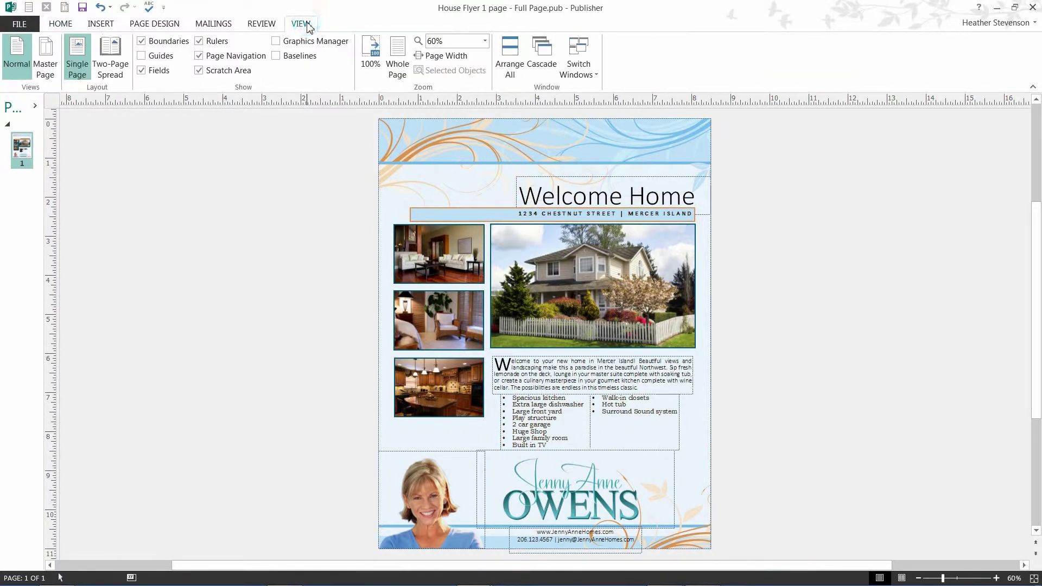
pyautogui.click(141, 40)
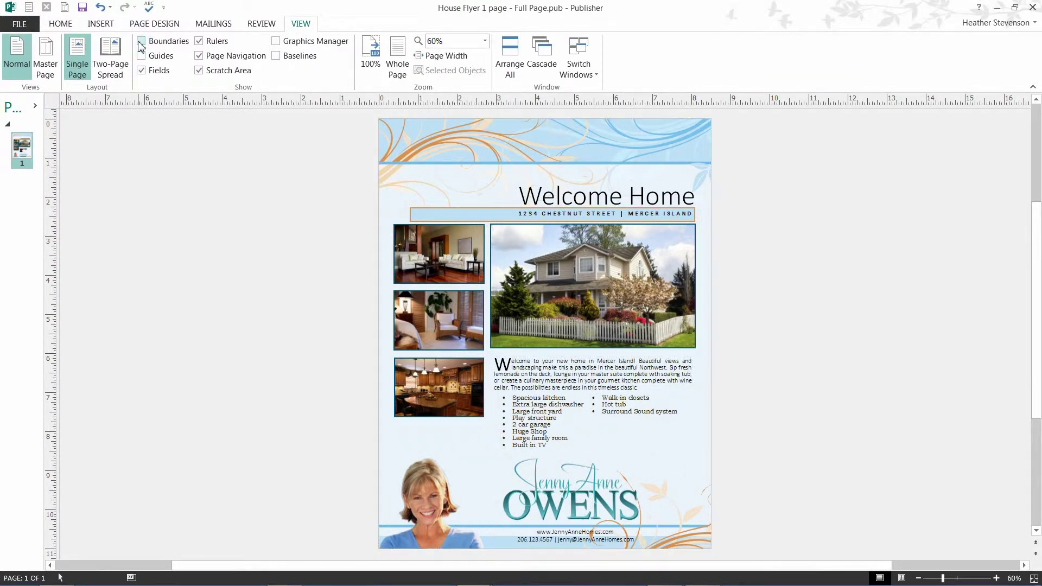
pyautogui.click(335, 324)
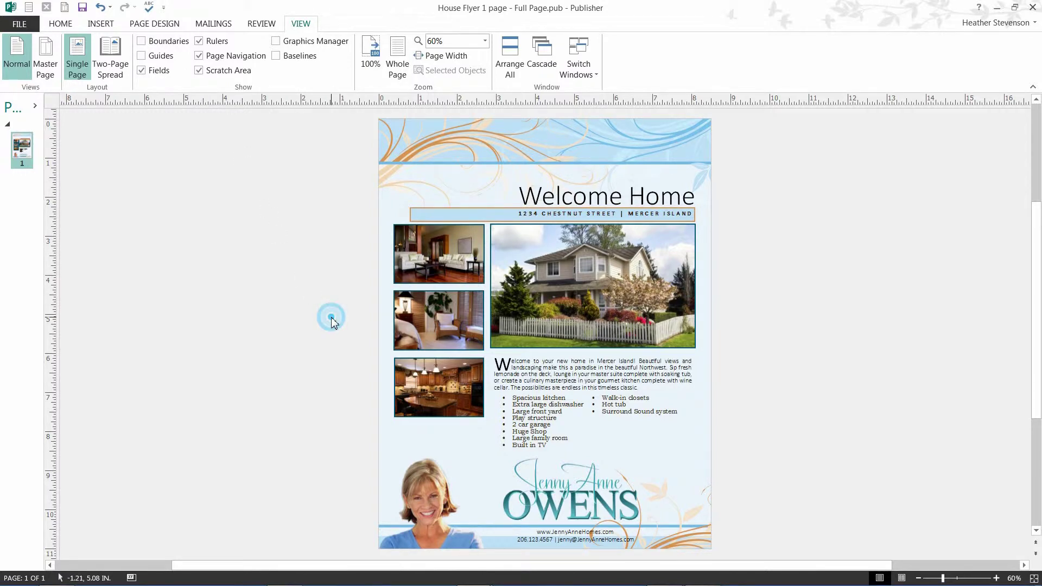